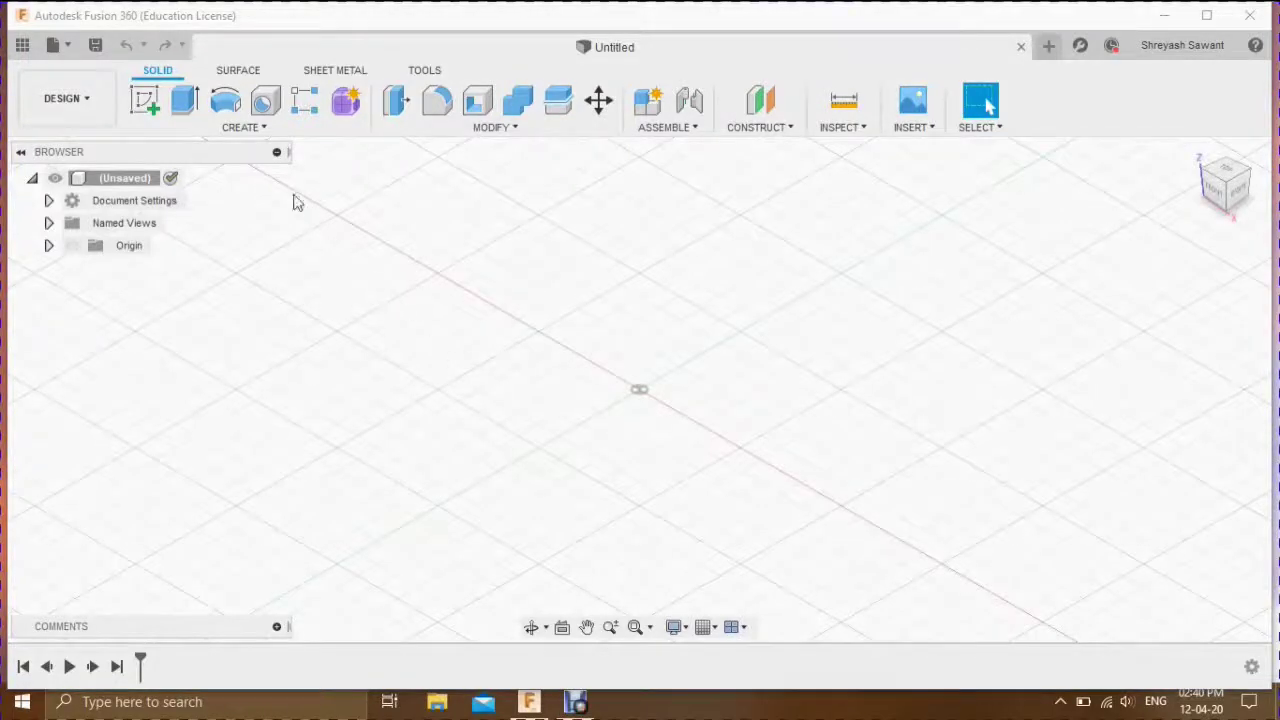
Start a sketch on the front plane and draw a 60 mm circle at the origin
{"action": "left_click", "coordinate": [144, 100]}
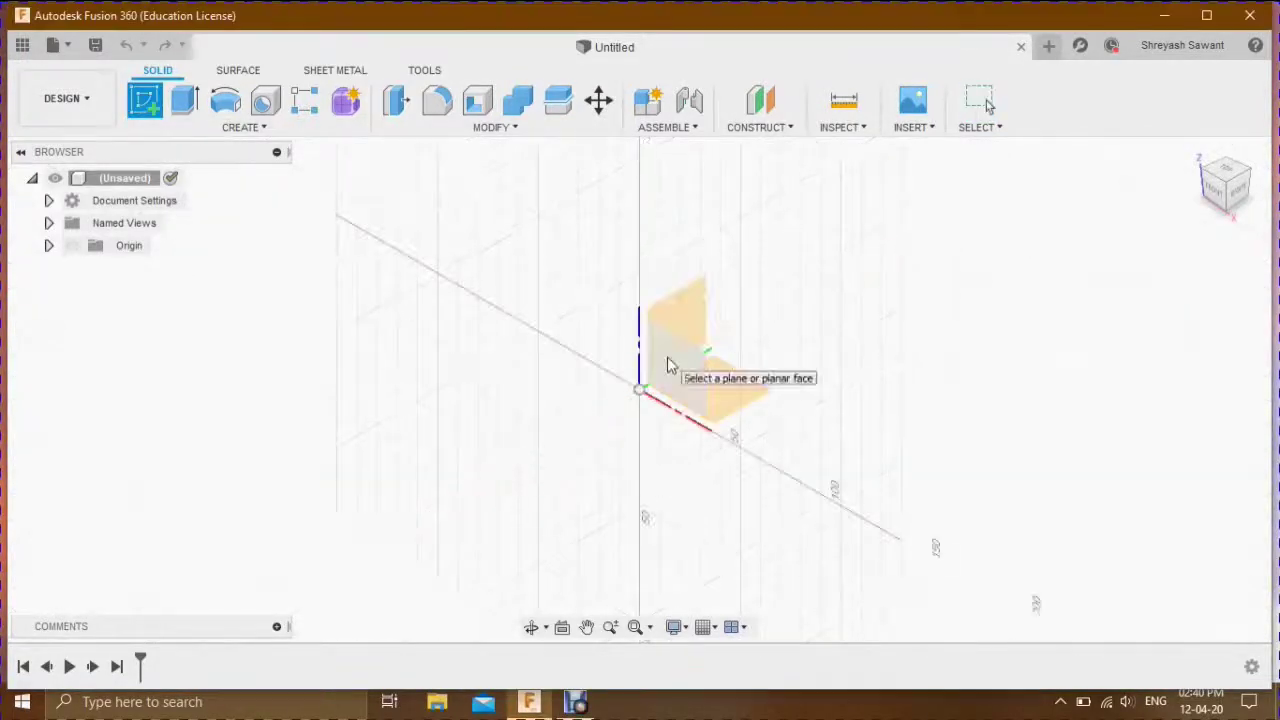
{"action": "left_click", "coordinate": [670, 365]}
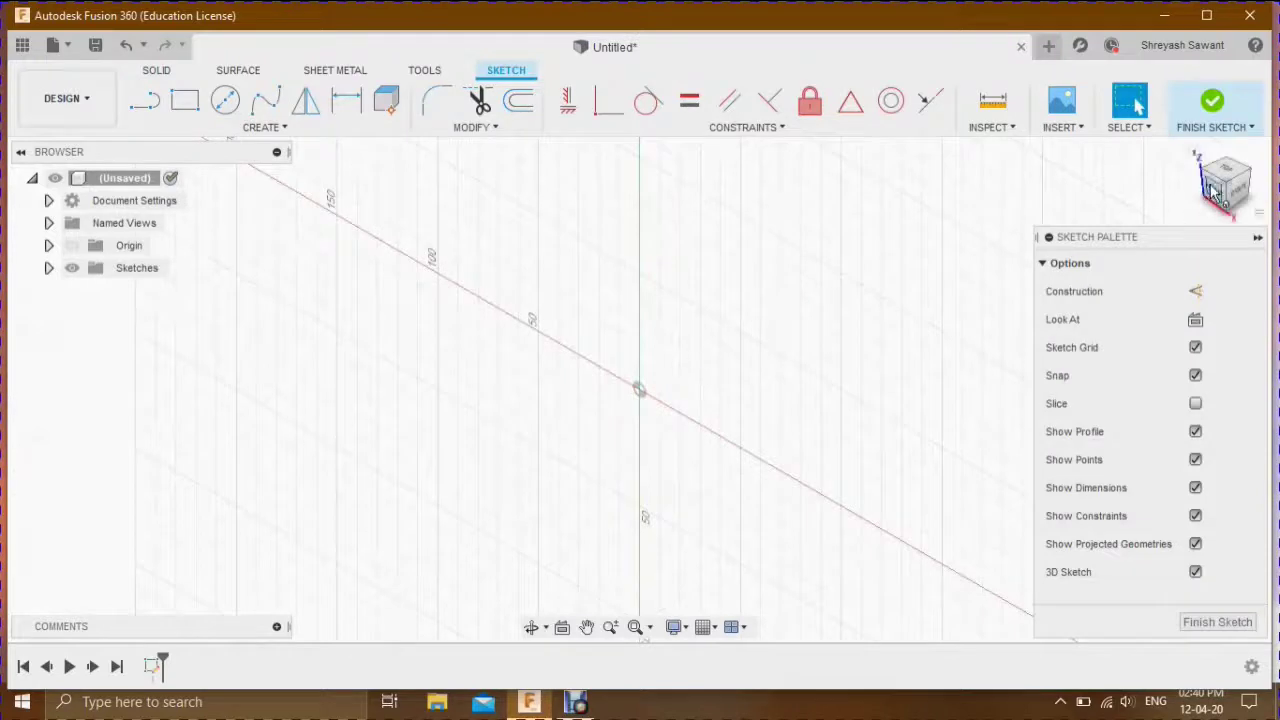
{"action": "left_click", "coordinate": [225, 100]}
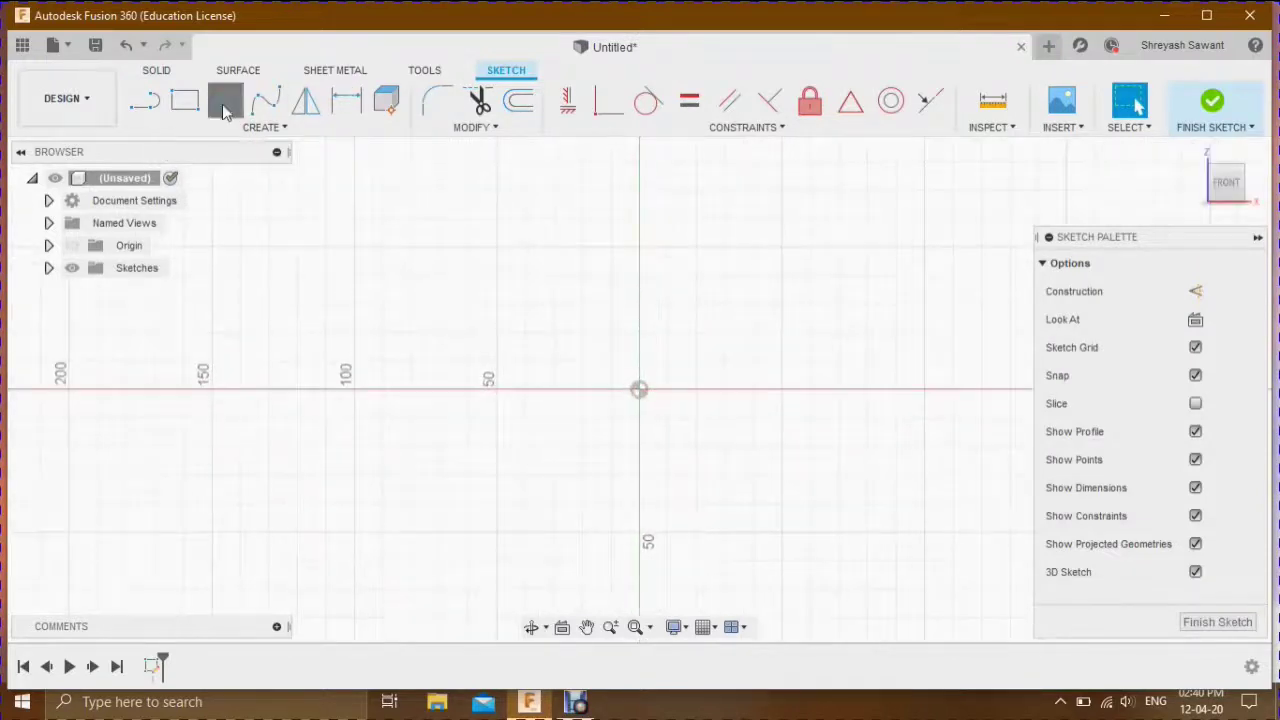
{"action": "left_click", "coordinate": [639, 389]}
{"action": "left_click", "coordinate": [639, 389]}
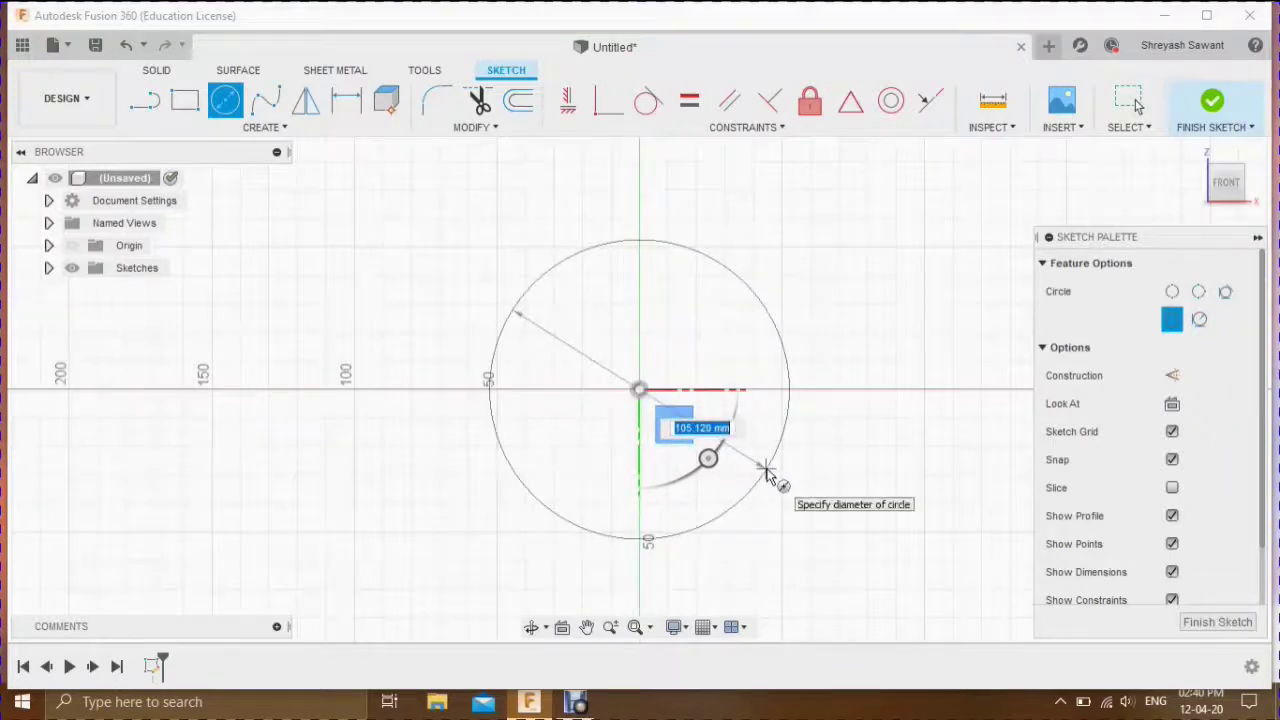
{"action": "type", "text": "60"}
{"action": "key", "text": "Return"}
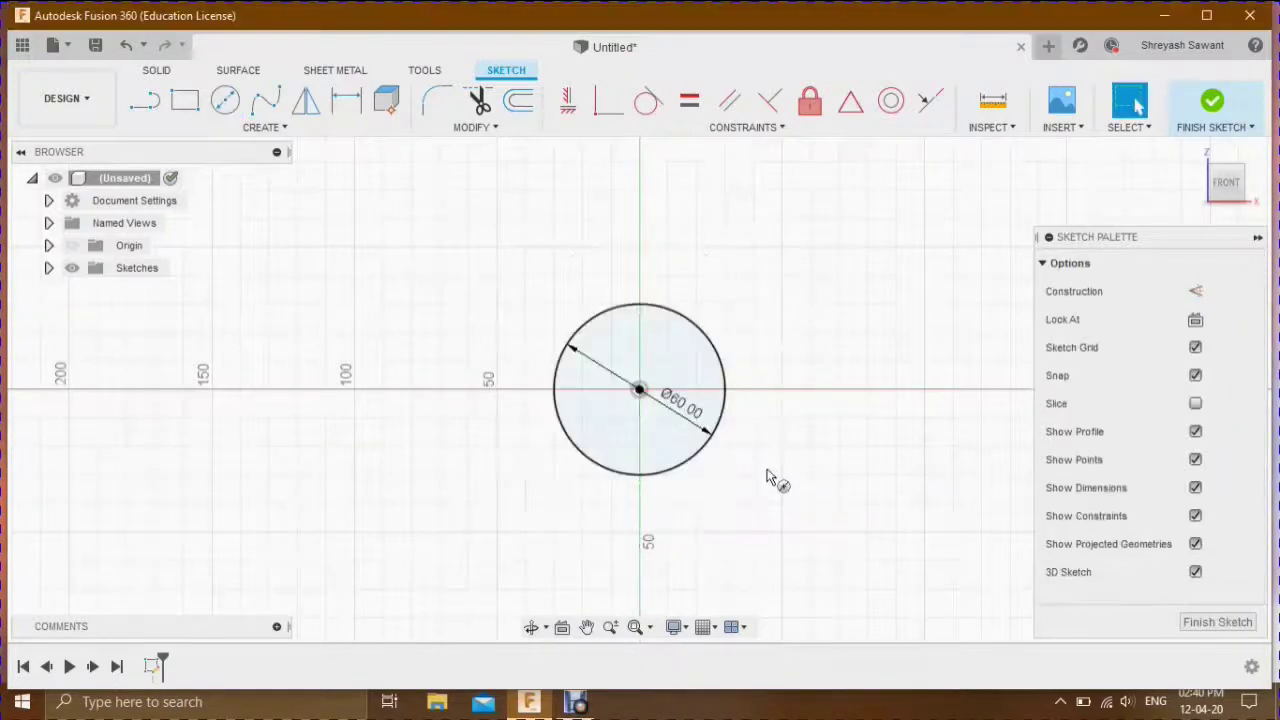
Add a 50 mm circle and a third concentric circle centred on the origin
{"action": "left_click", "coordinate": [225, 100]}
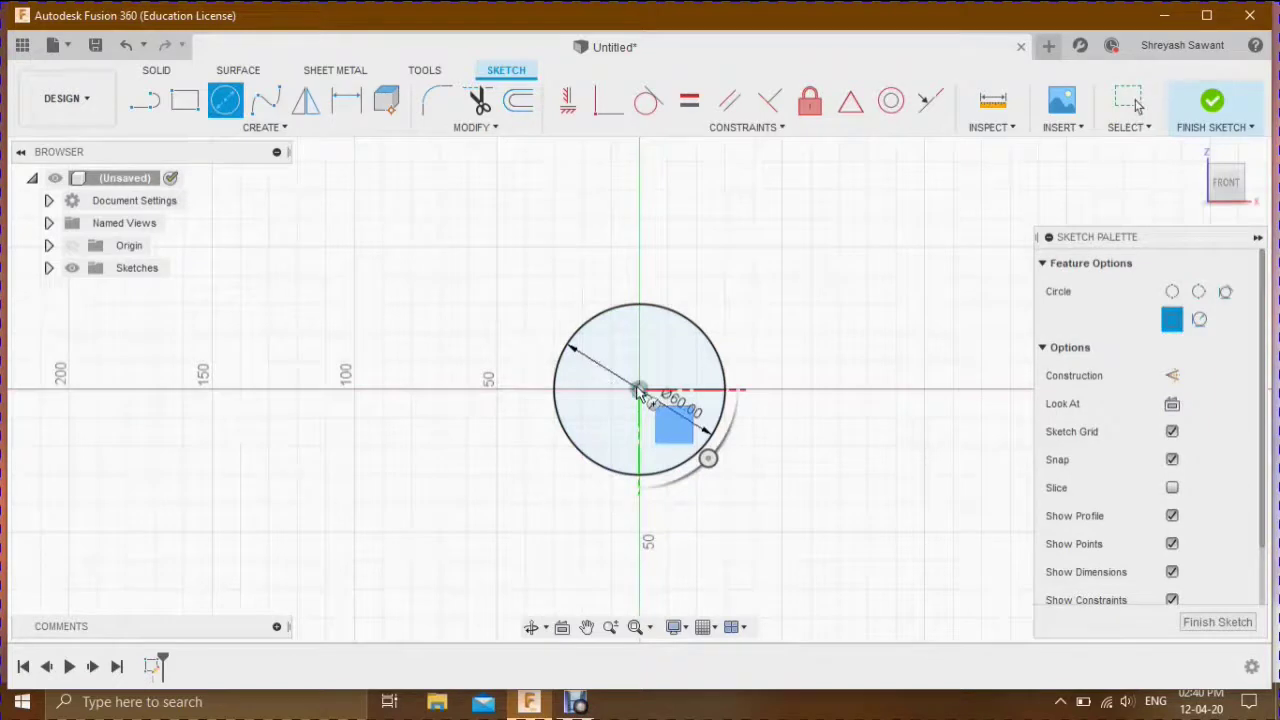
{"action": "left_click", "coordinate": [640, 390]}
{"action": "type", "text": "5"}
{"action": "key", "text": "Return"}
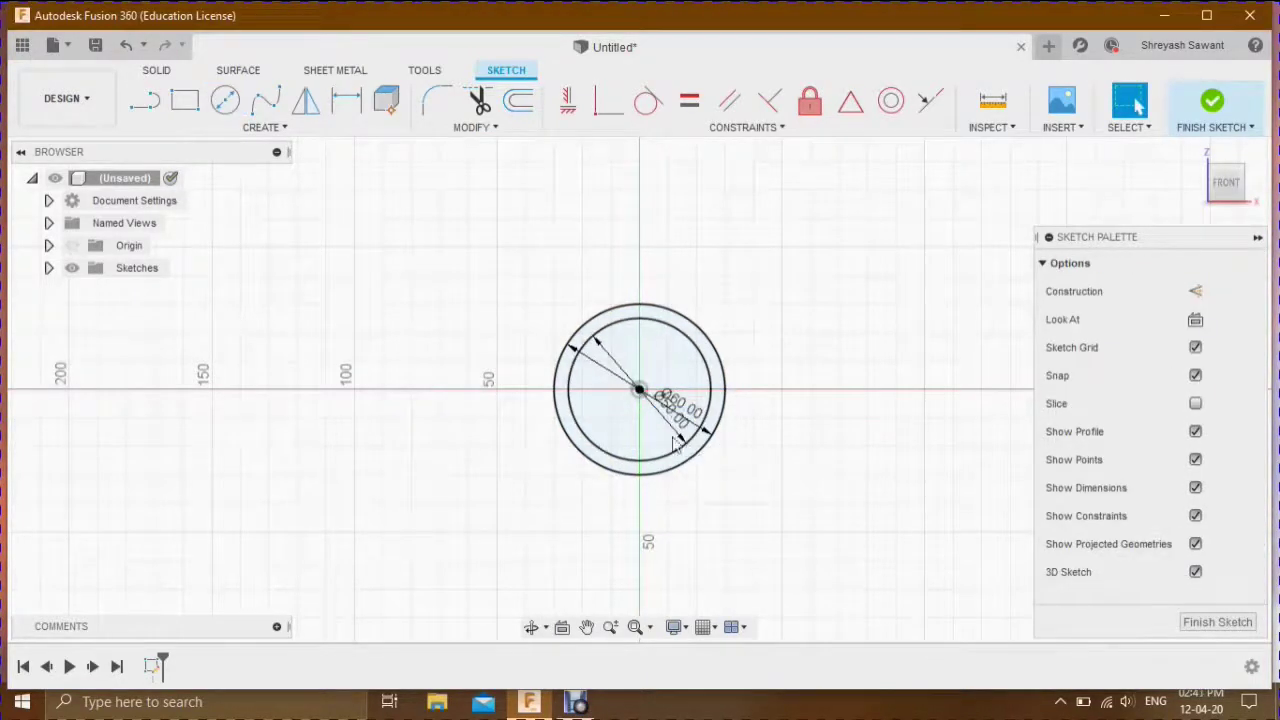
{"action": "left_click", "coordinate": [227, 105]}
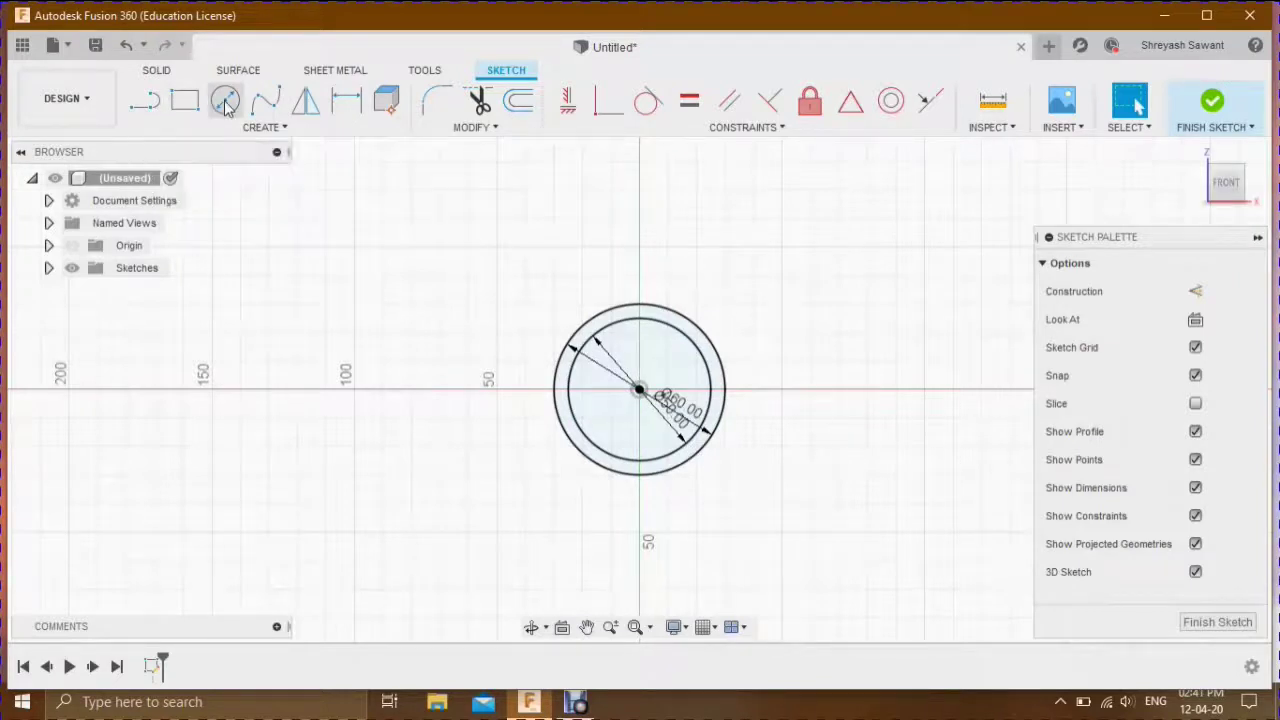
{"action": "left_click", "coordinate": [640, 390]}
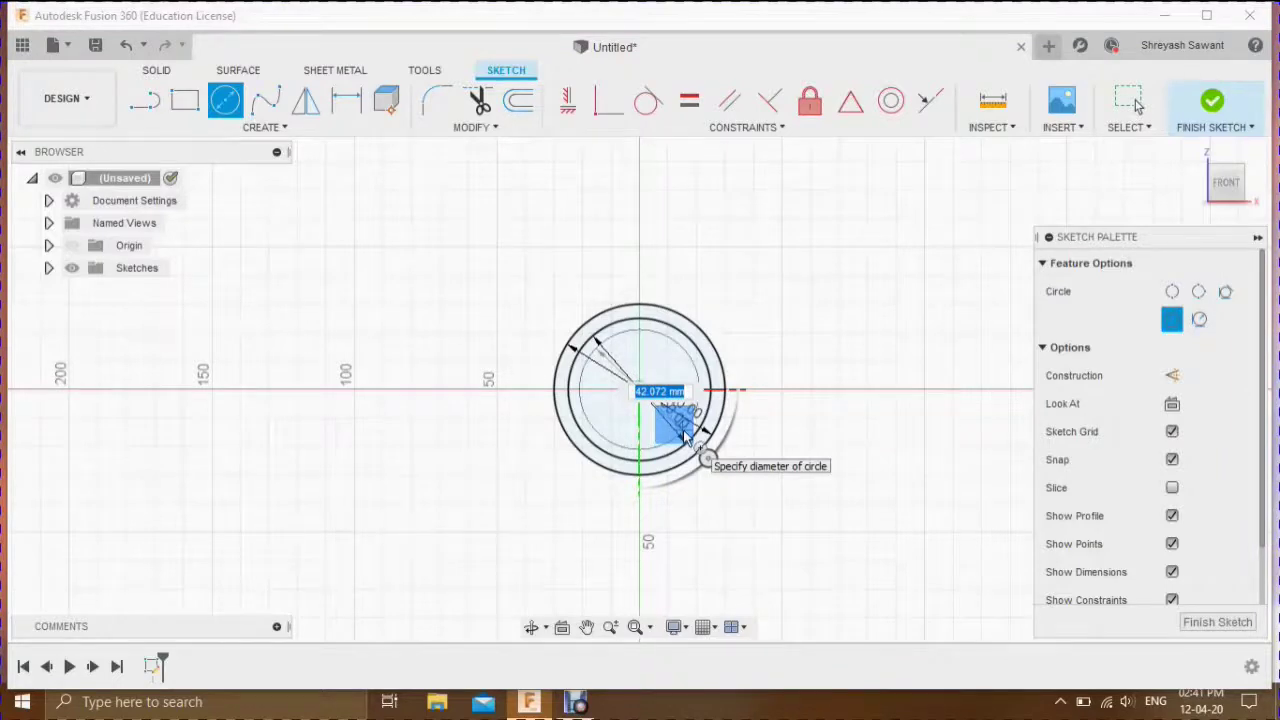
{"action": "type", "text": "5"}
{"action": "key", "text": "Return"}
{"action": "key", "text": "Escape"}
Add the smallest concentric circle at the origin and finish the sketch
{"action": "left_click", "coordinate": [225, 100]}
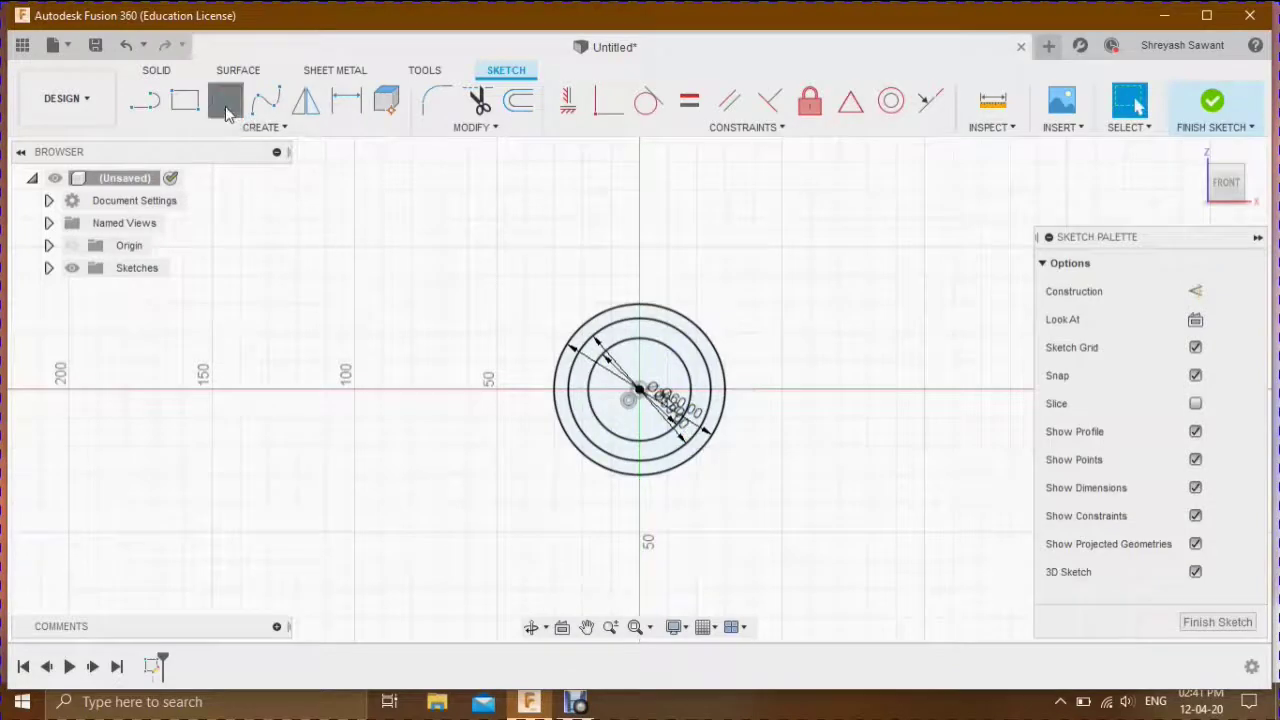
{"action": "left_click", "coordinate": [640, 390]}
{"action": "key", "text": "Return"}
{"action": "key", "text": "Escape"}
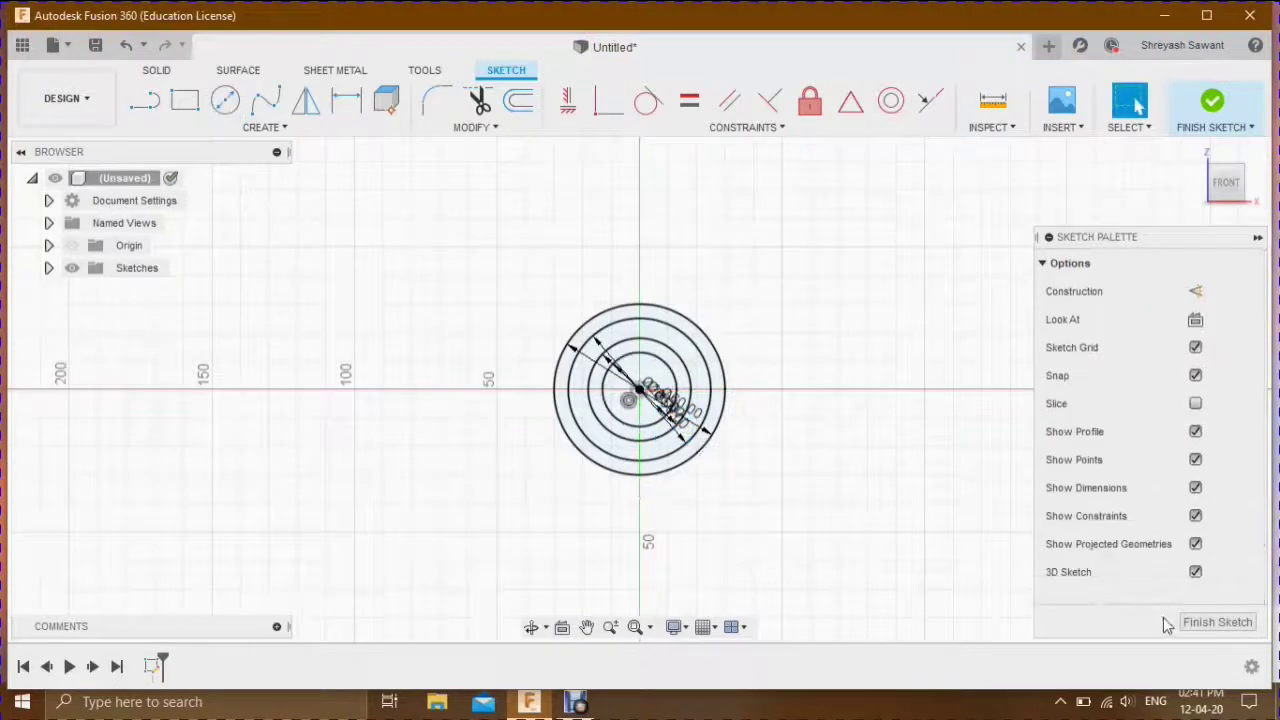
{"action": "left_click", "coordinate": [1210, 622]}
Extrude the outer and inner ring profiles symmetrically to a 20 mm whole length
{"action": "left_click", "coordinate": [1196, 151]}
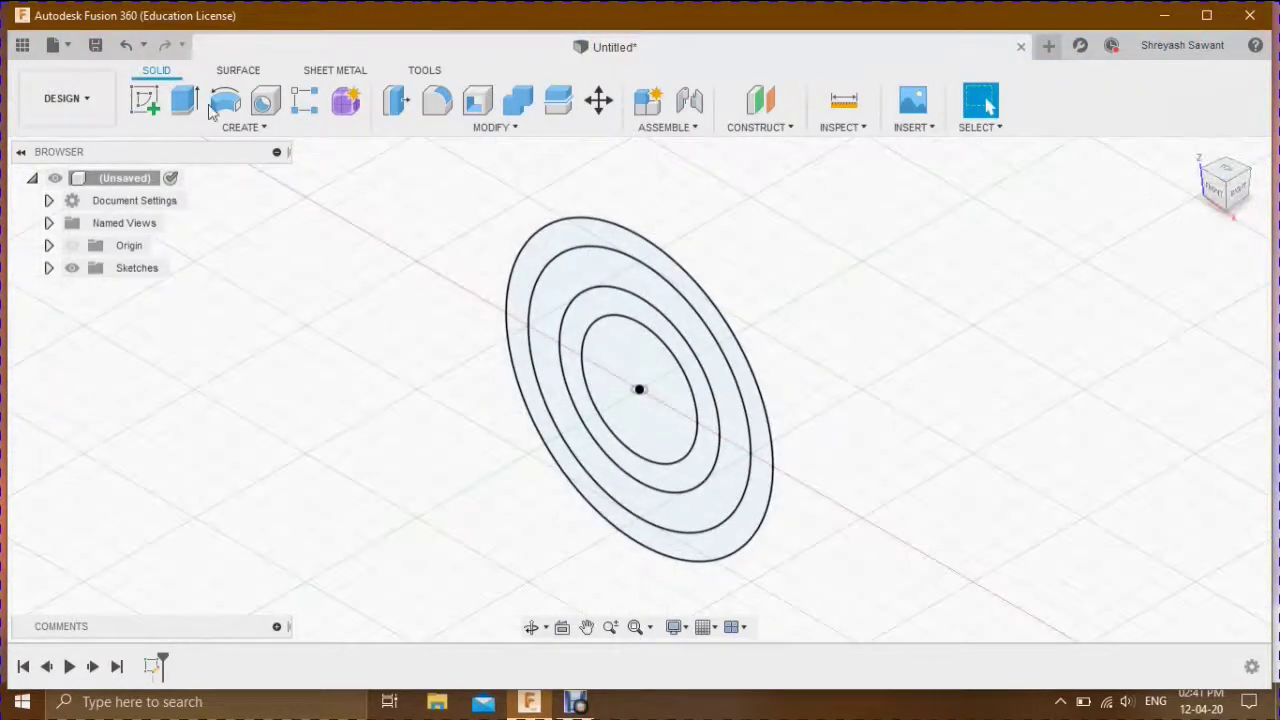
{"action": "left_click", "coordinate": [182, 101]}
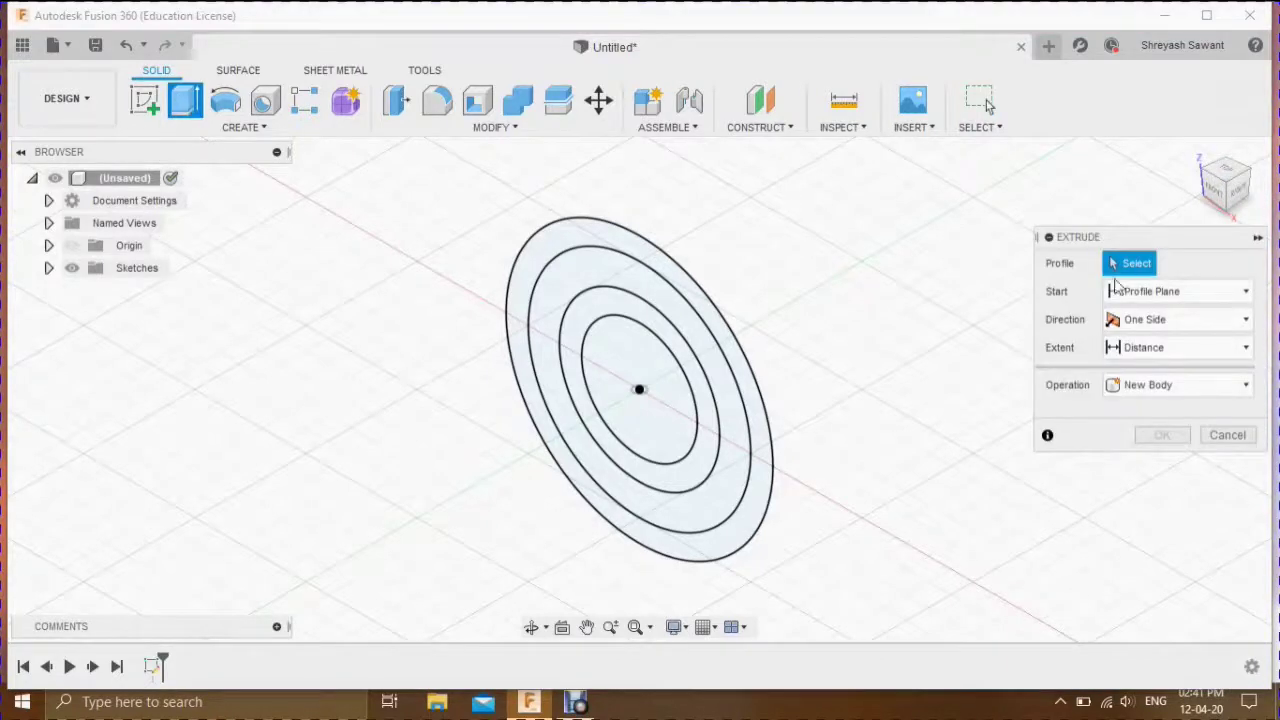
{"action": "left_click", "coordinate": [670, 242]}
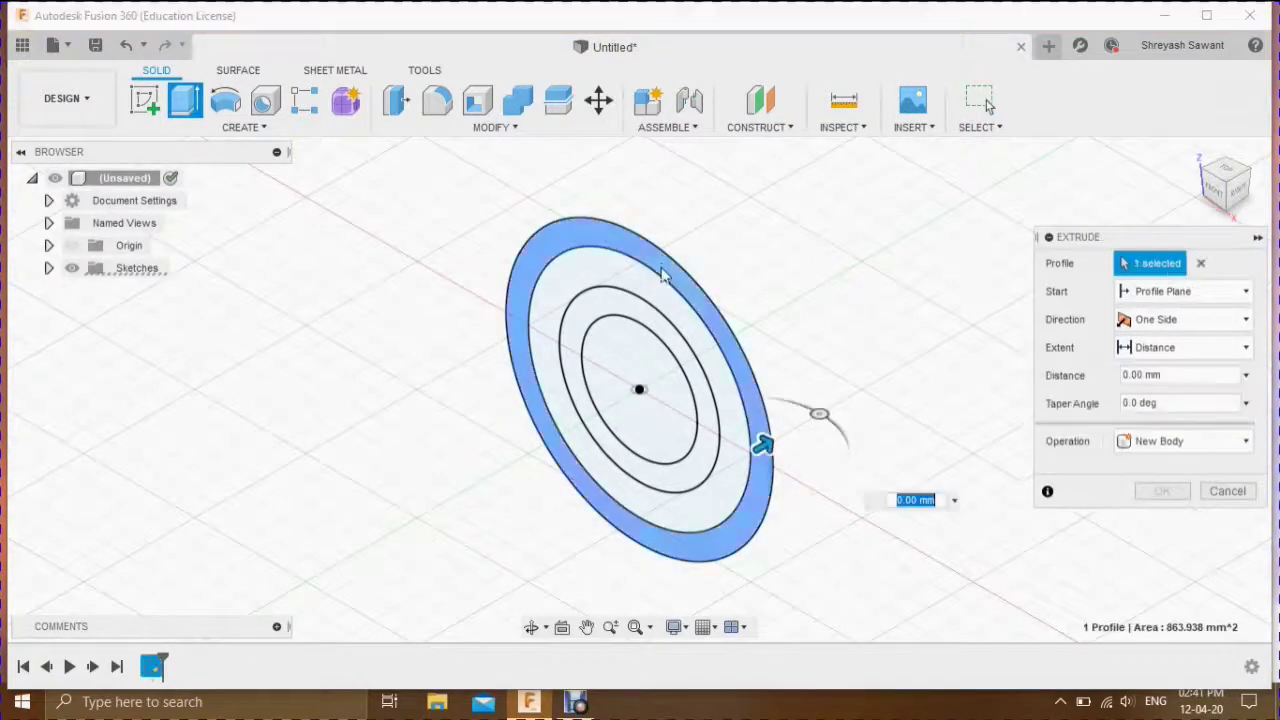
{"action": "left_click", "coordinate": [648, 323]}
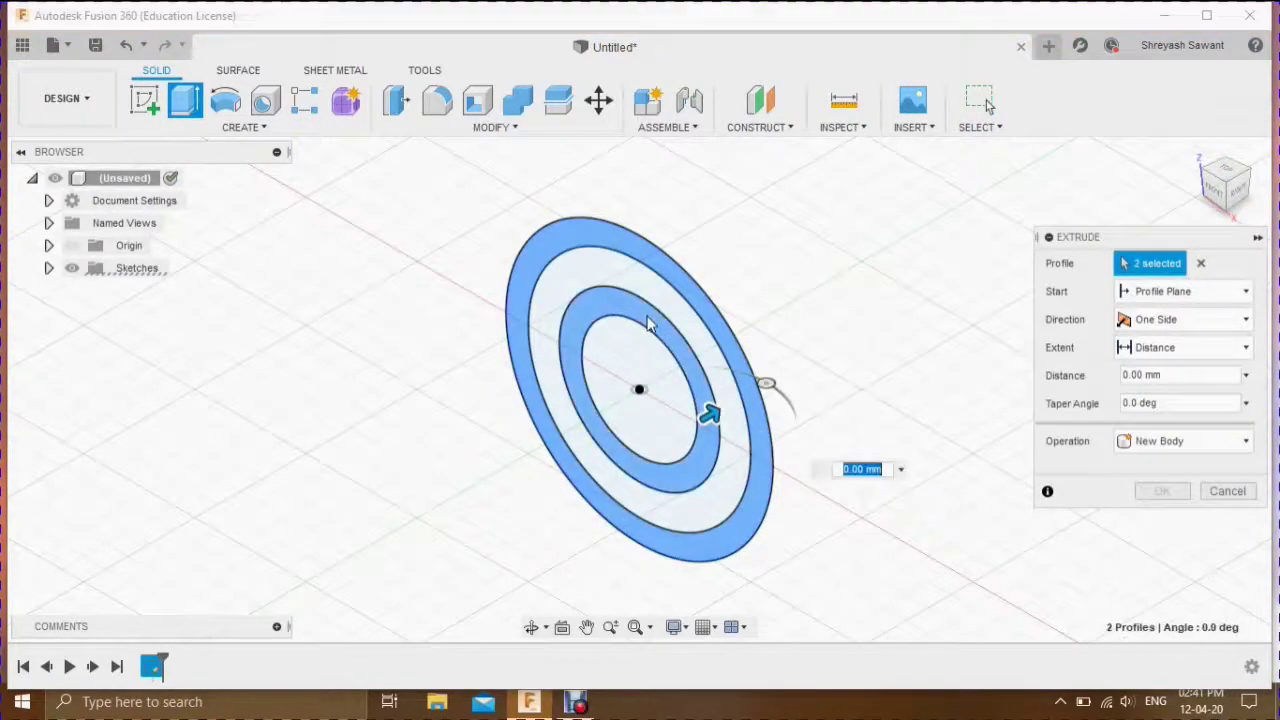
{"action": "left_click", "coordinate": [1191, 328]}
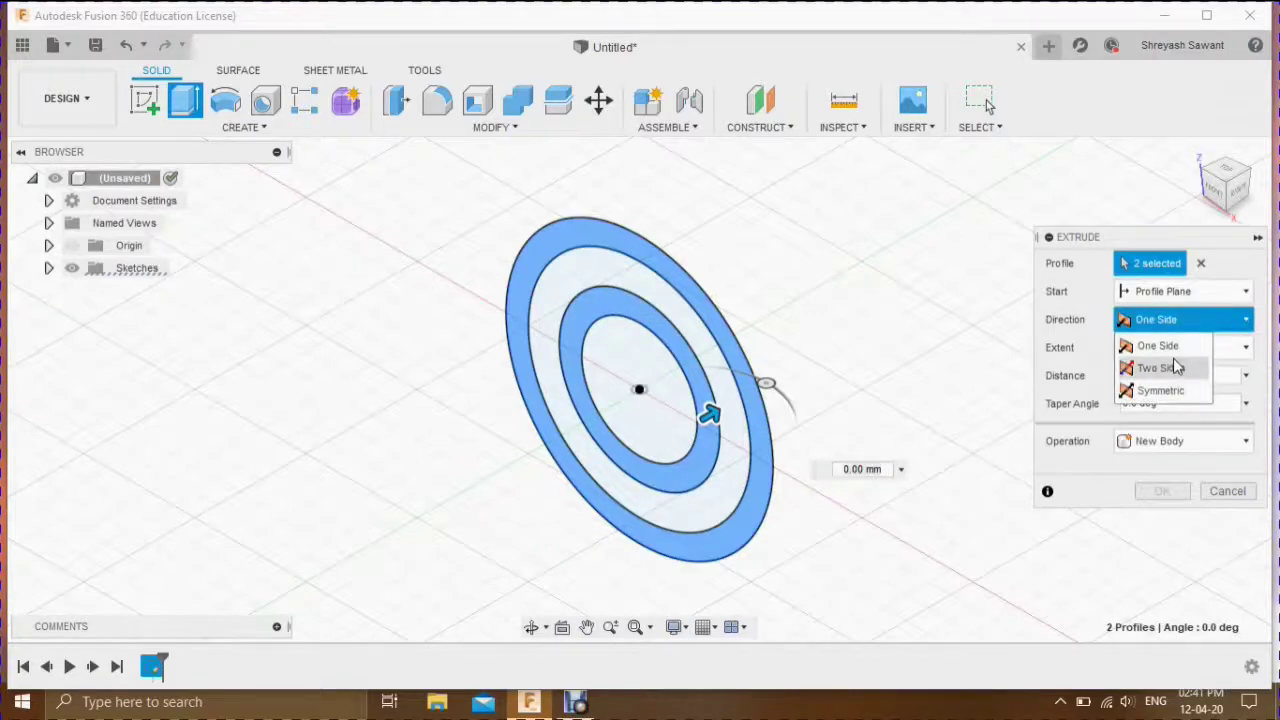
{"action": "left_click", "coordinate": [1170, 390]}
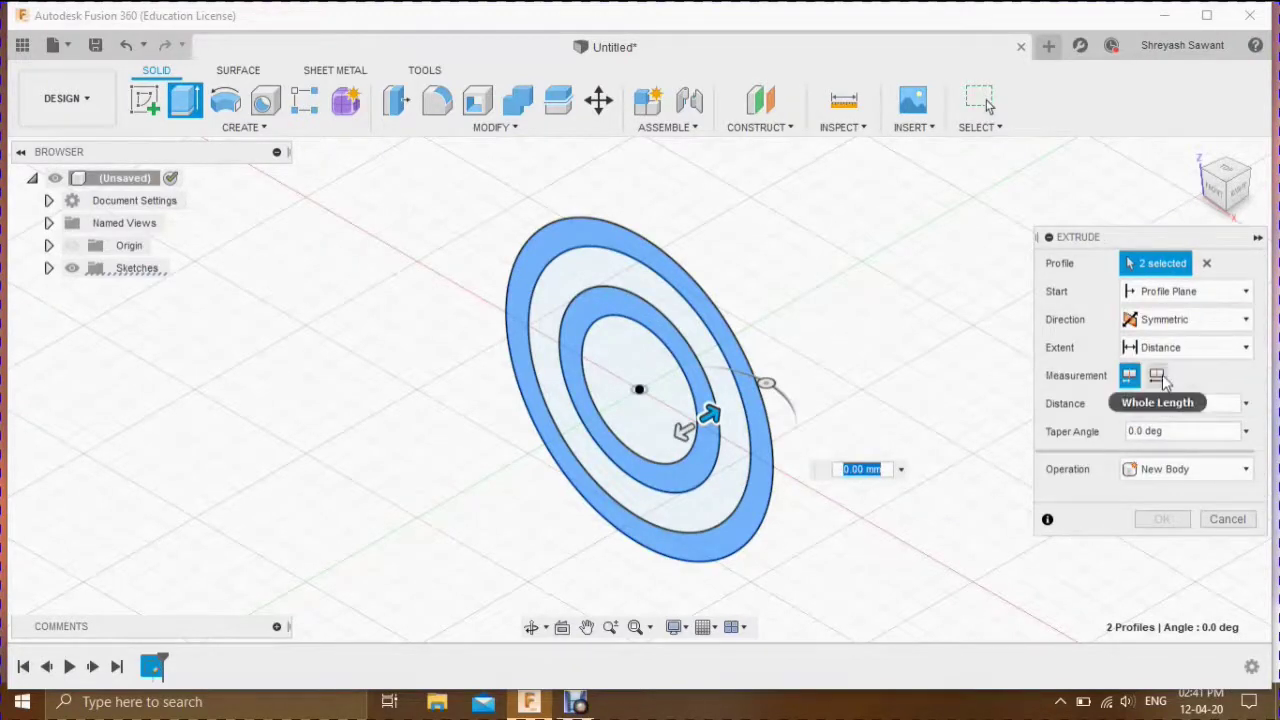
{"action": "left_click", "coordinate": [1157, 376]}
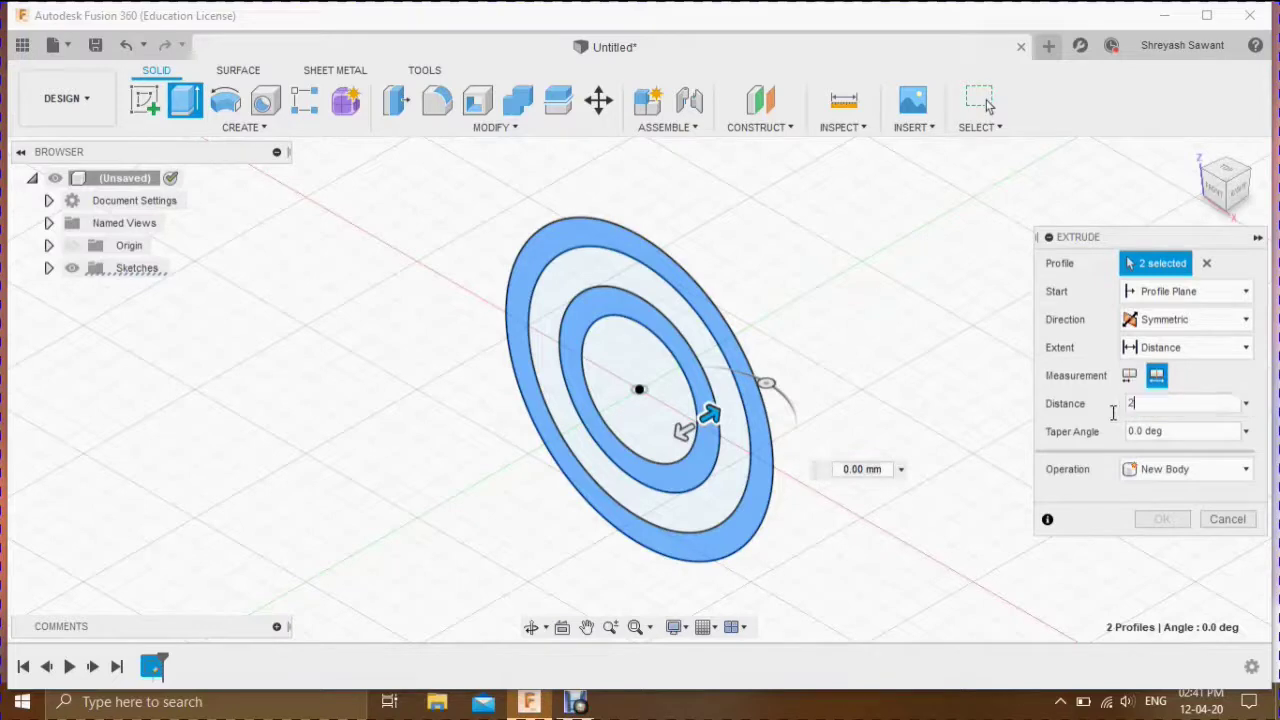
{"action": "type", "text": "0"}
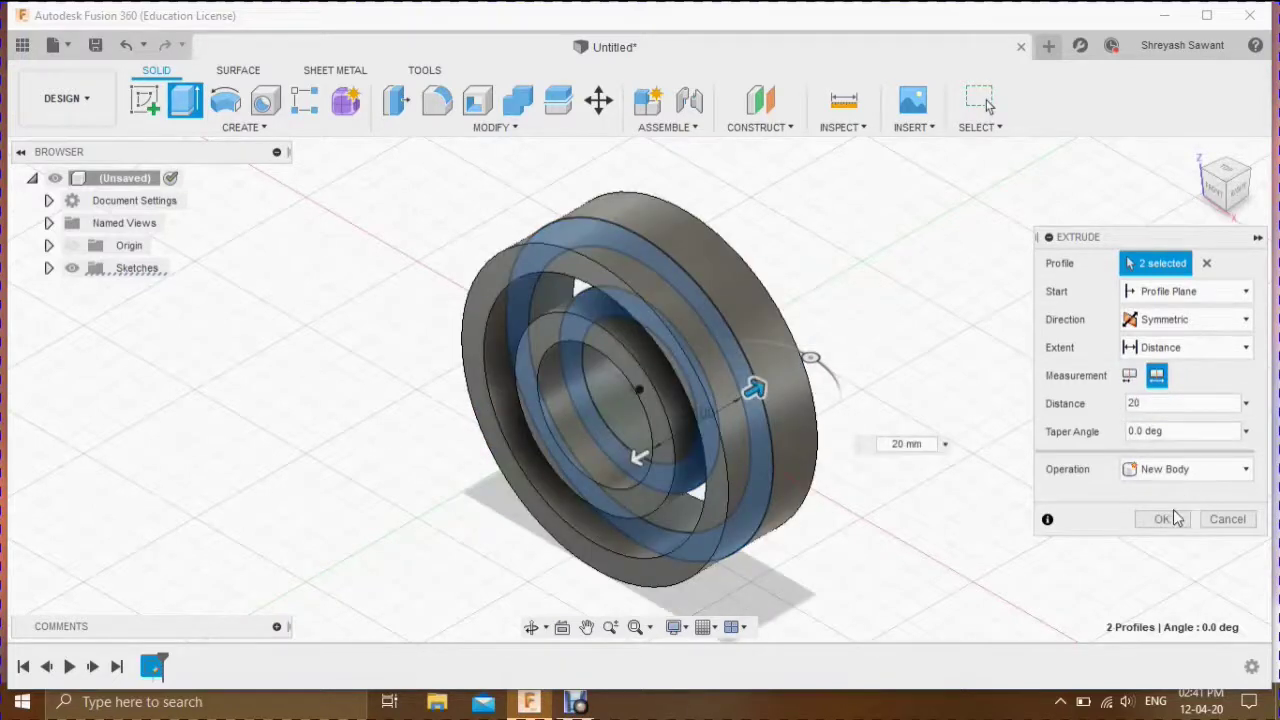
{"action": "left_click", "coordinate": [1174, 518]}
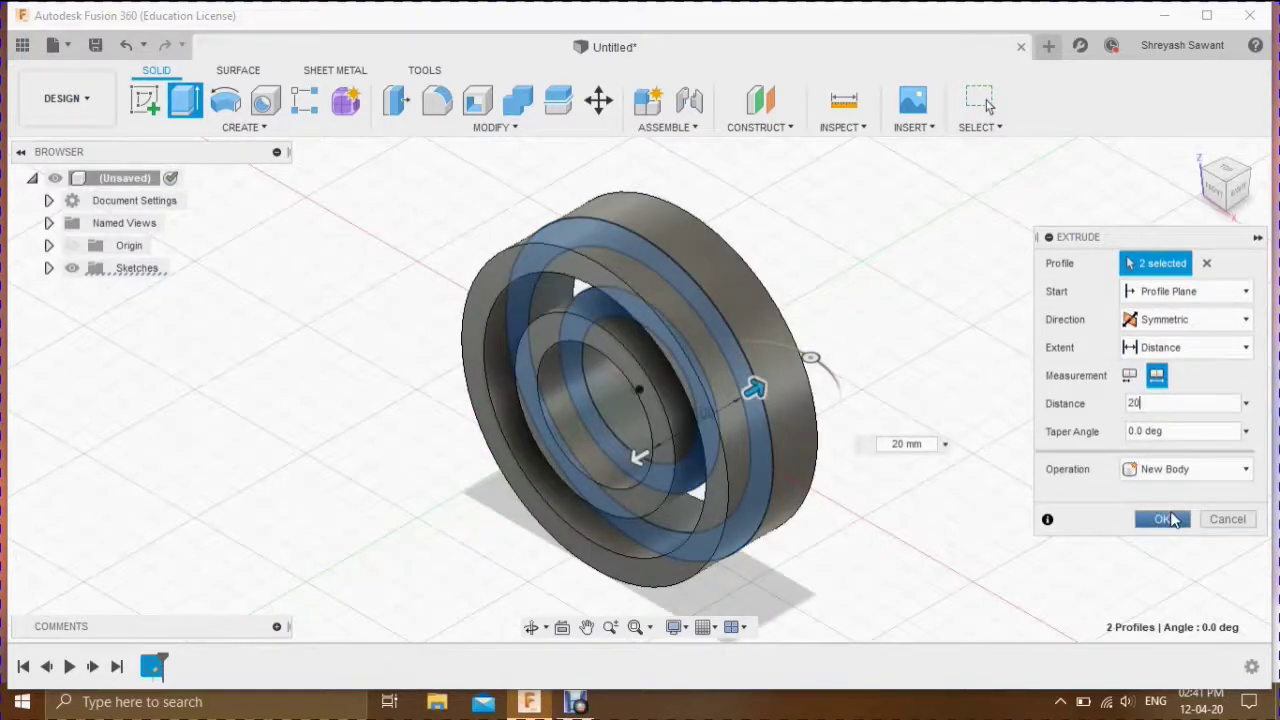
{"action": "left_click", "coordinate": [1174, 519]}
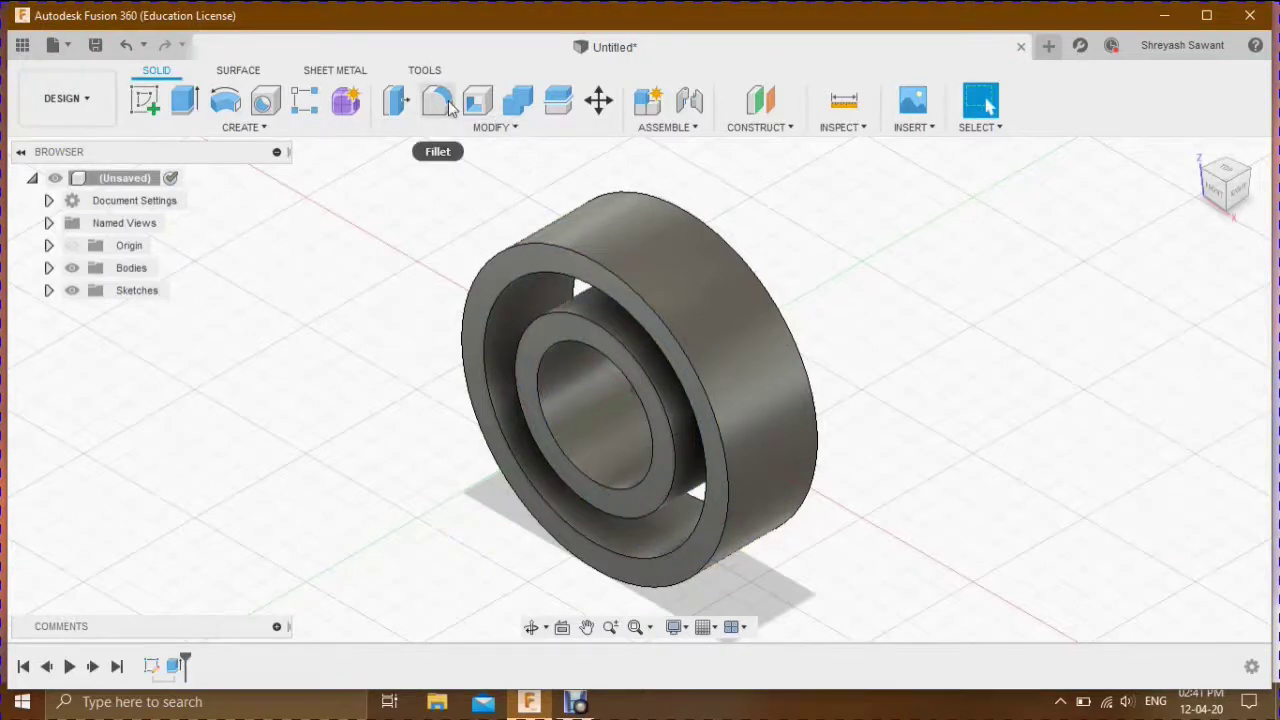
Select the circular edges of both rings for a fillet
{"action": "left_click", "coordinate": [437, 101]}
{"action": "left_click", "coordinate": [620, 275]}
{"action": "left_click", "coordinate": [615, 322]}
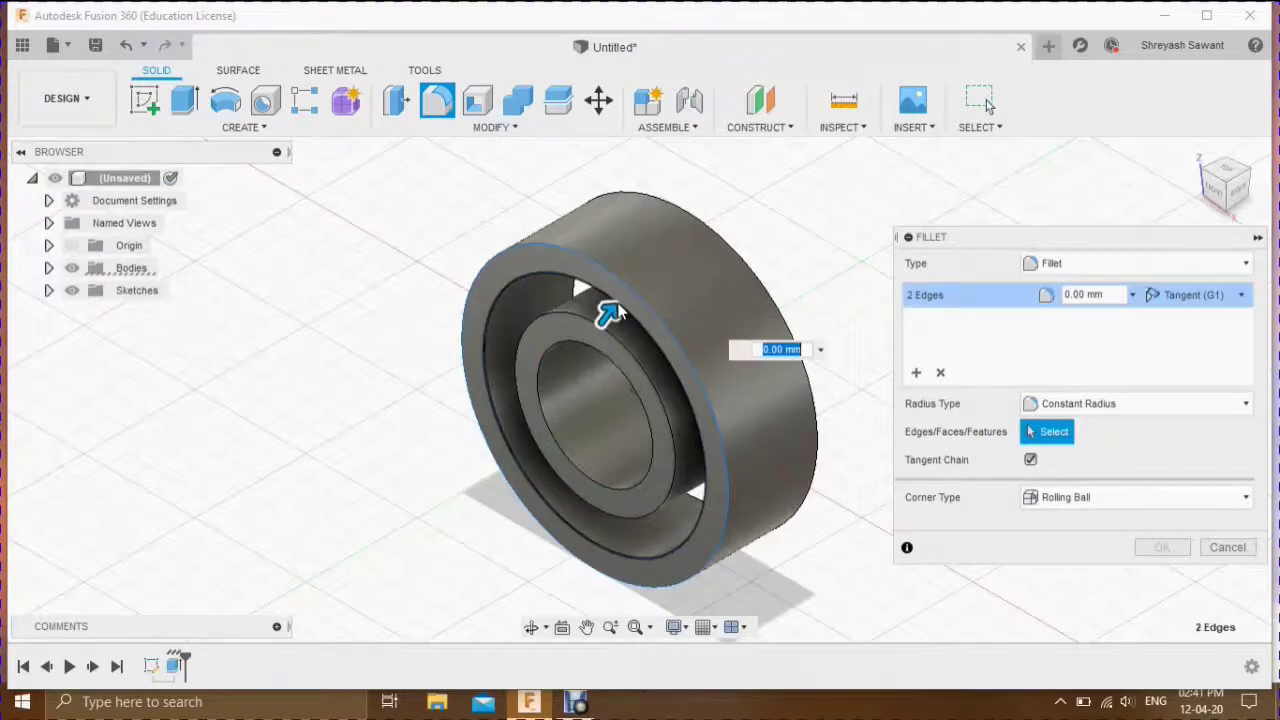
{"action": "left_click", "coordinate": [588, 358]}
{"action": "left_click", "coordinate": [531, 627]}
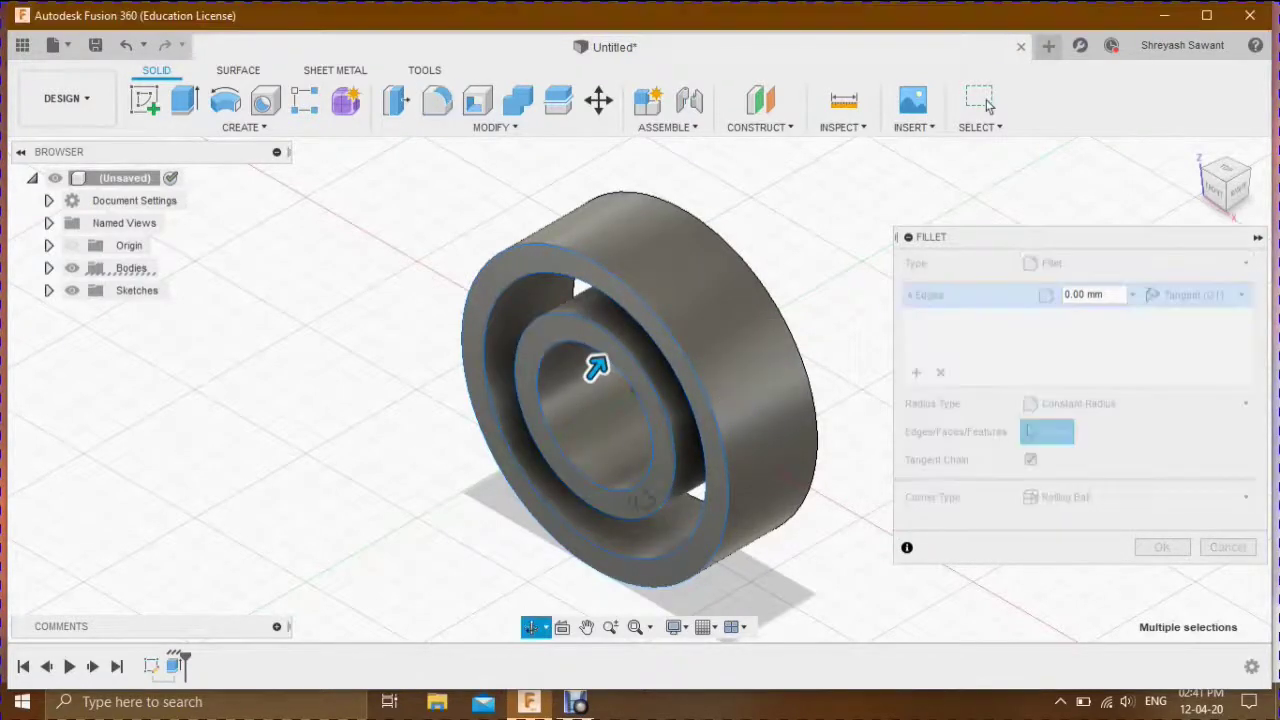
{"action": "left_click_drag", "start_coordinate": [600, 400], "coordinate": [674, 244]}
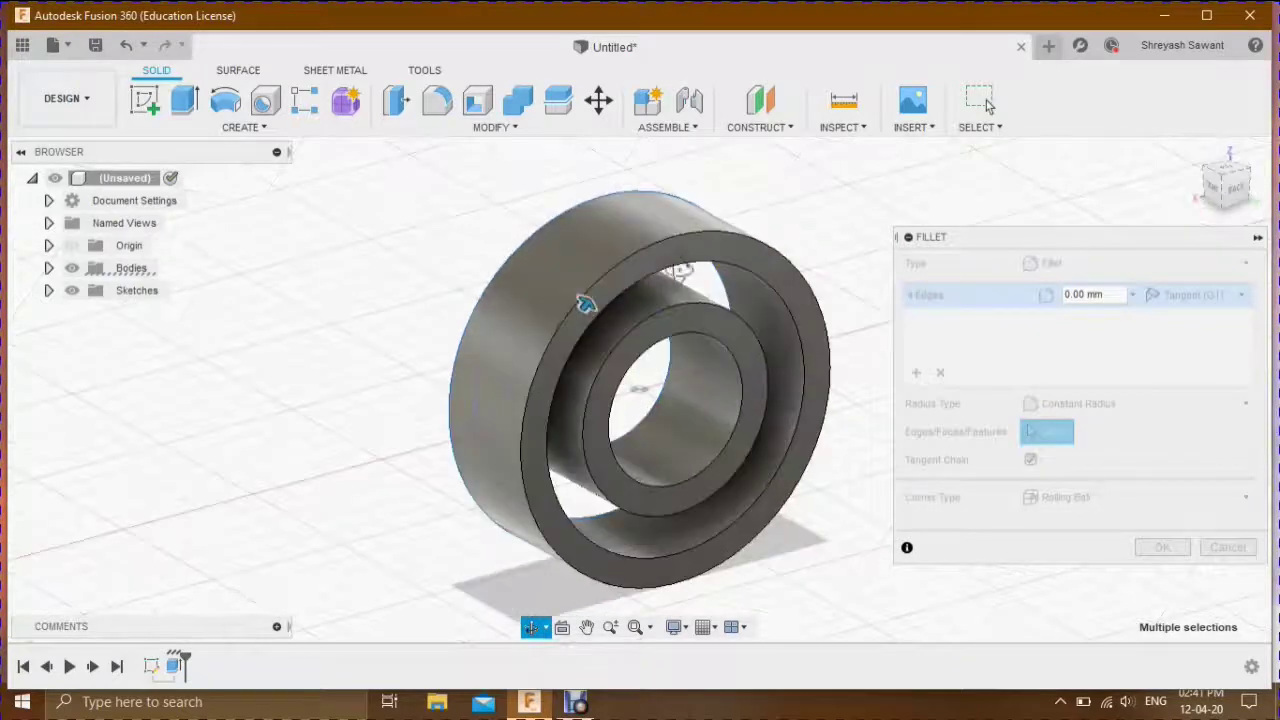
{"action": "key", "text": "Escape"}
{"action": "left_click", "coordinate": [674, 236]}
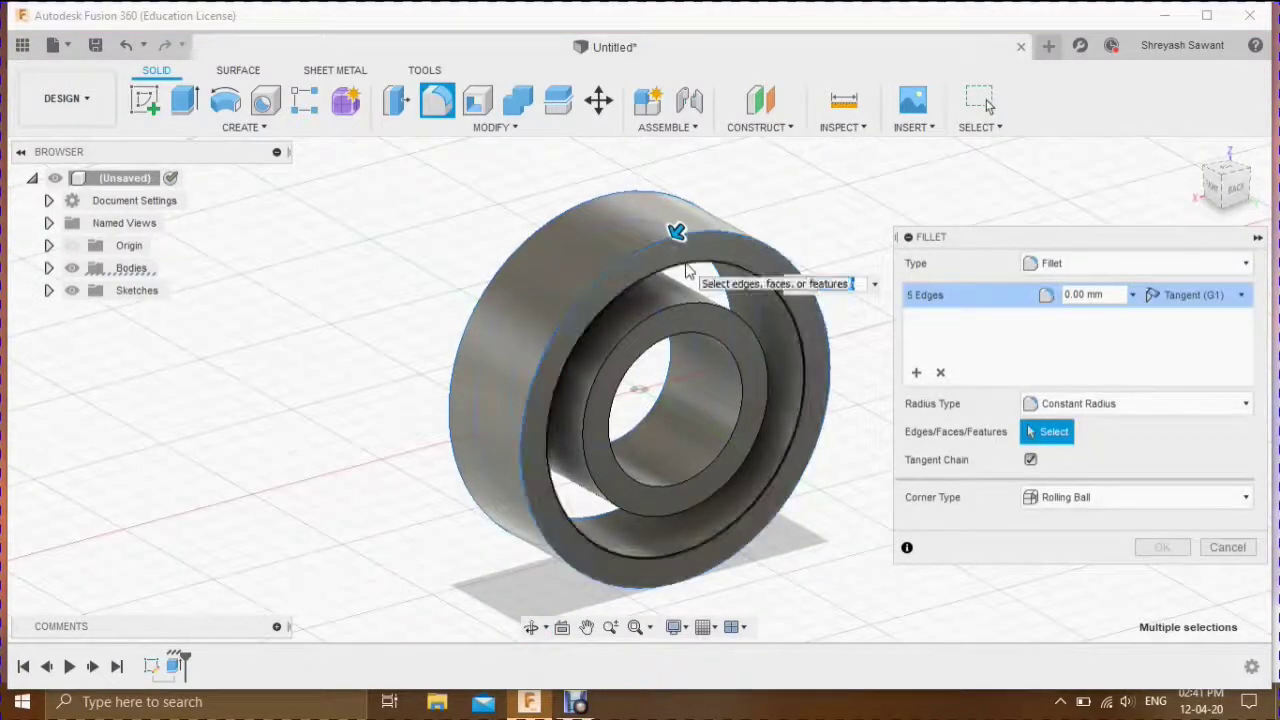
{"action": "left_click", "coordinate": [692, 338]}
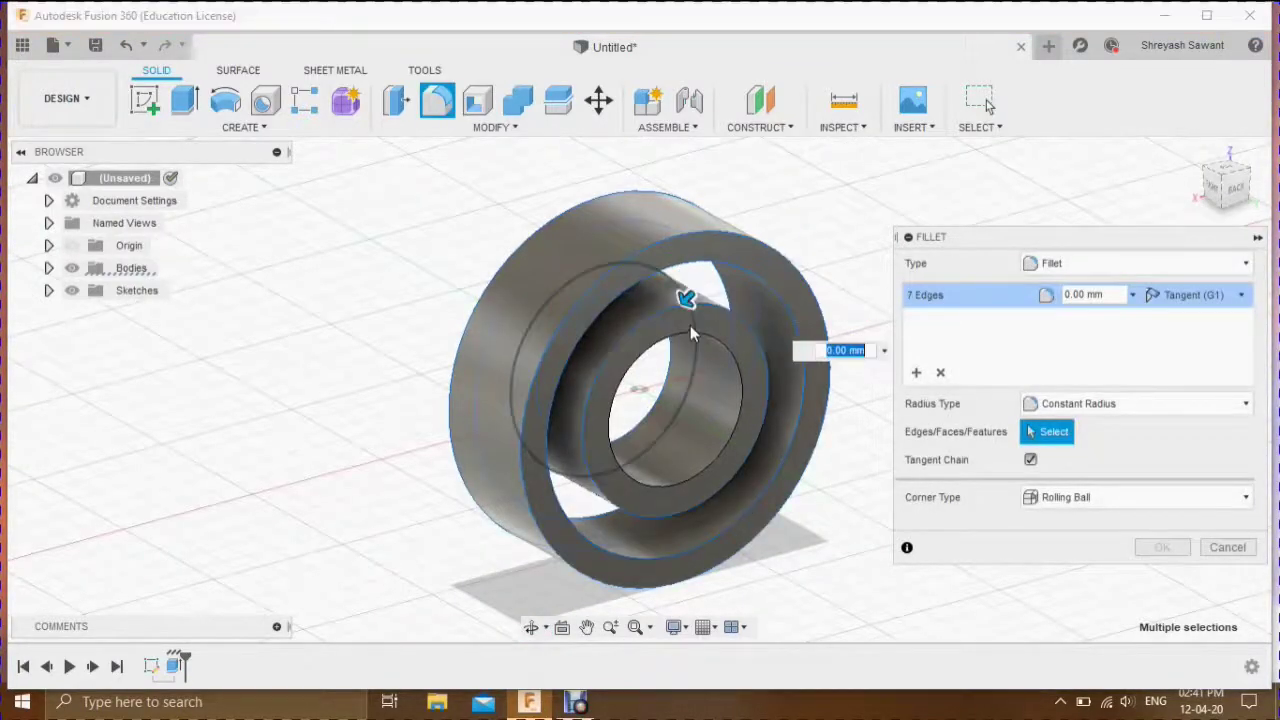
{"action": "left_click", "coordinate": [690, 340]}
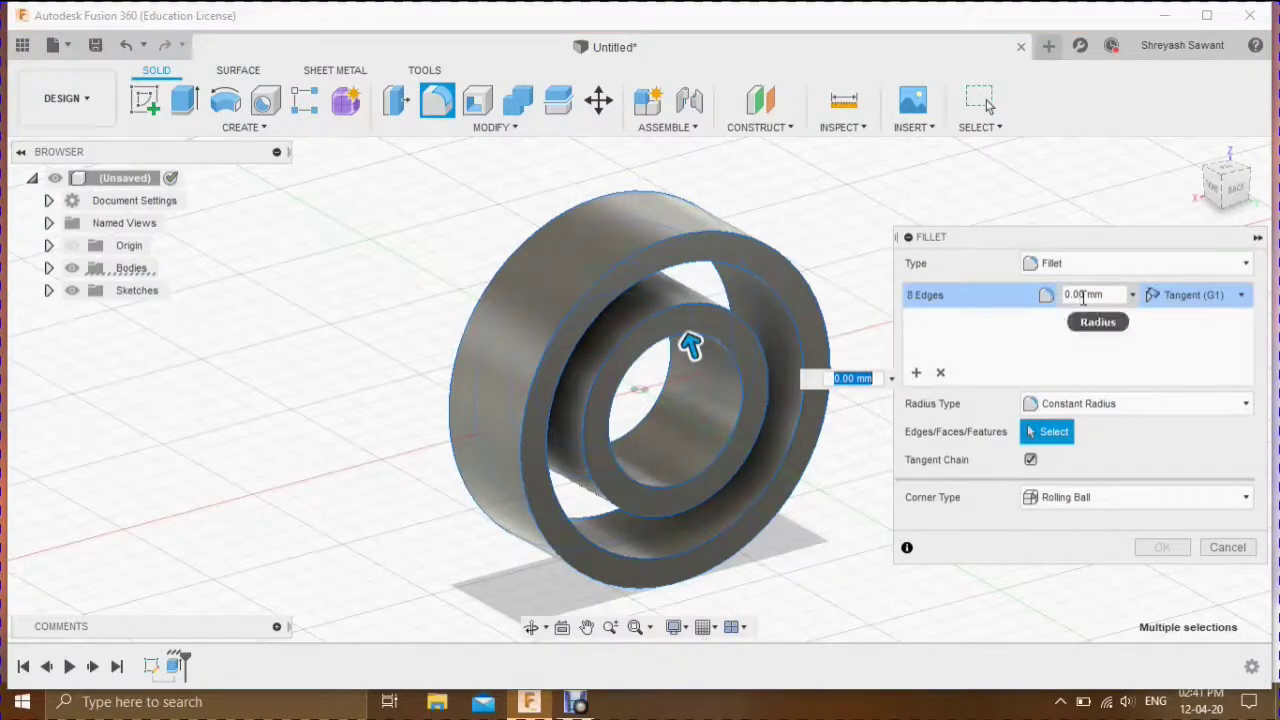
Apply a 1 mm fillet radius to the selected ring edges
{"action": "left_click", "coordinate": [1064, 295]}
{"action": "type", "text": "1"}
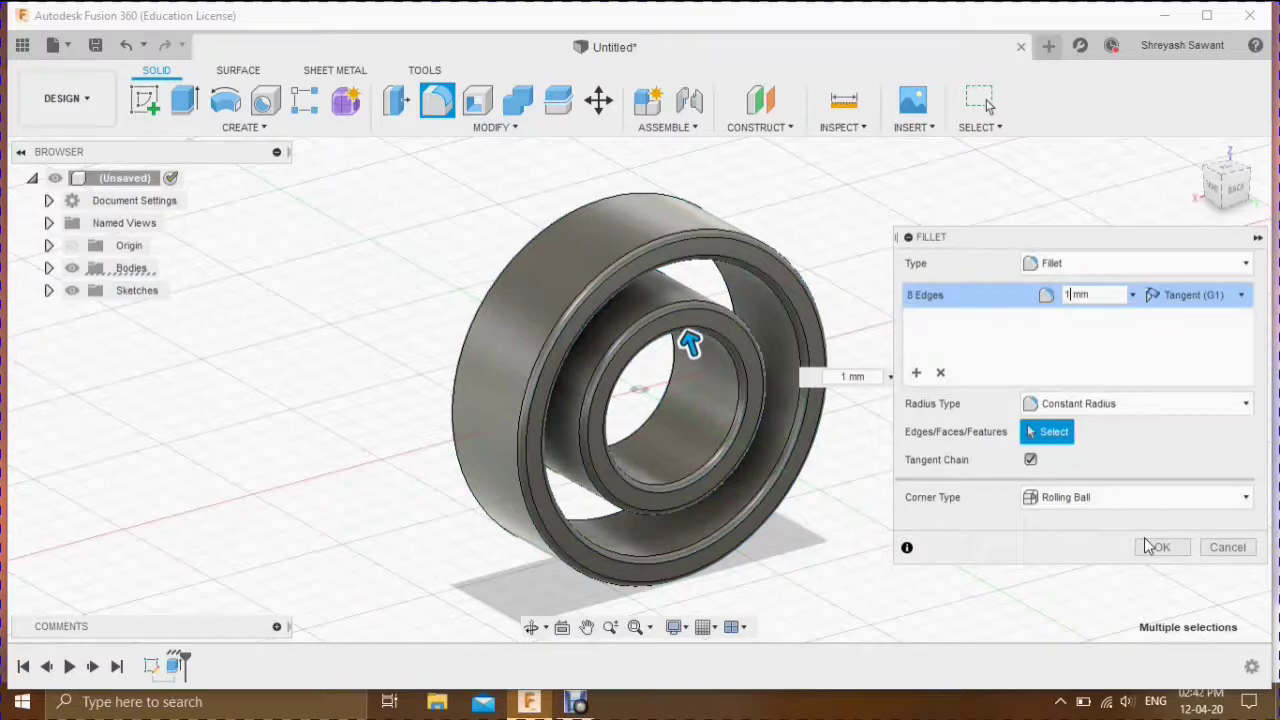
{"action": "left_click", "coordinate": [1152, 547]}
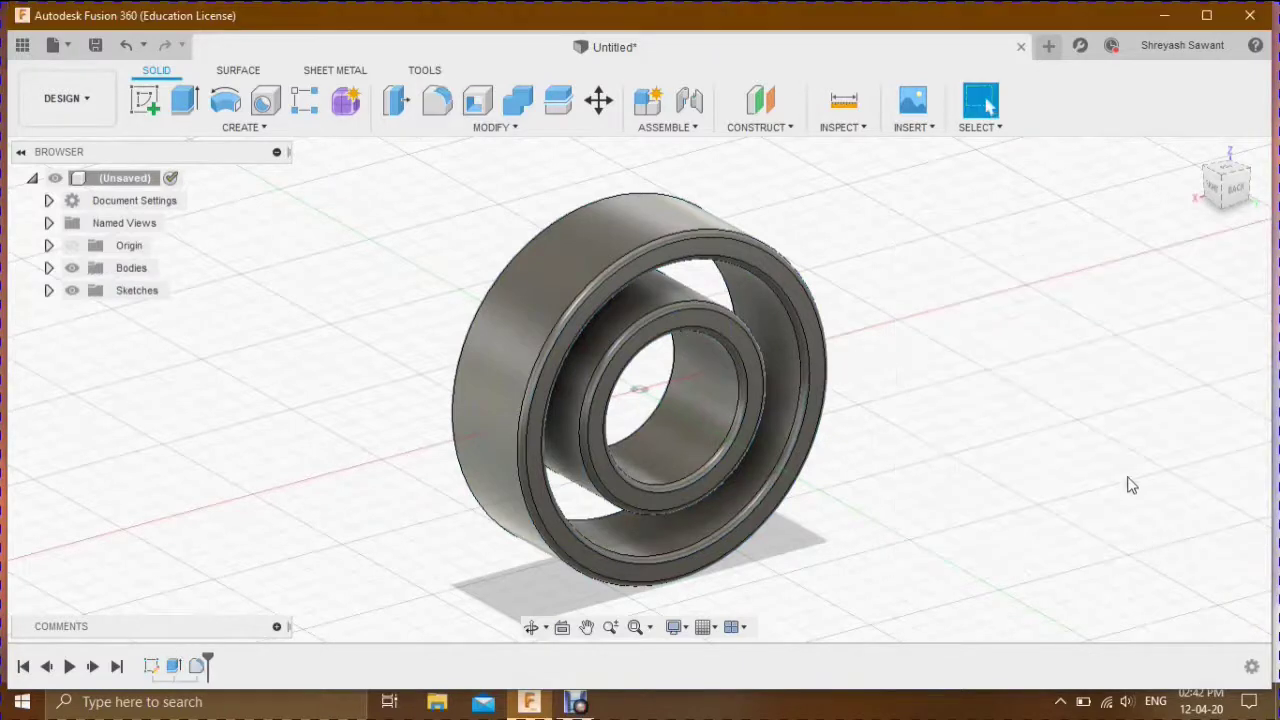
{"action": "mouse_move", "coordinate": [1224, 184]}
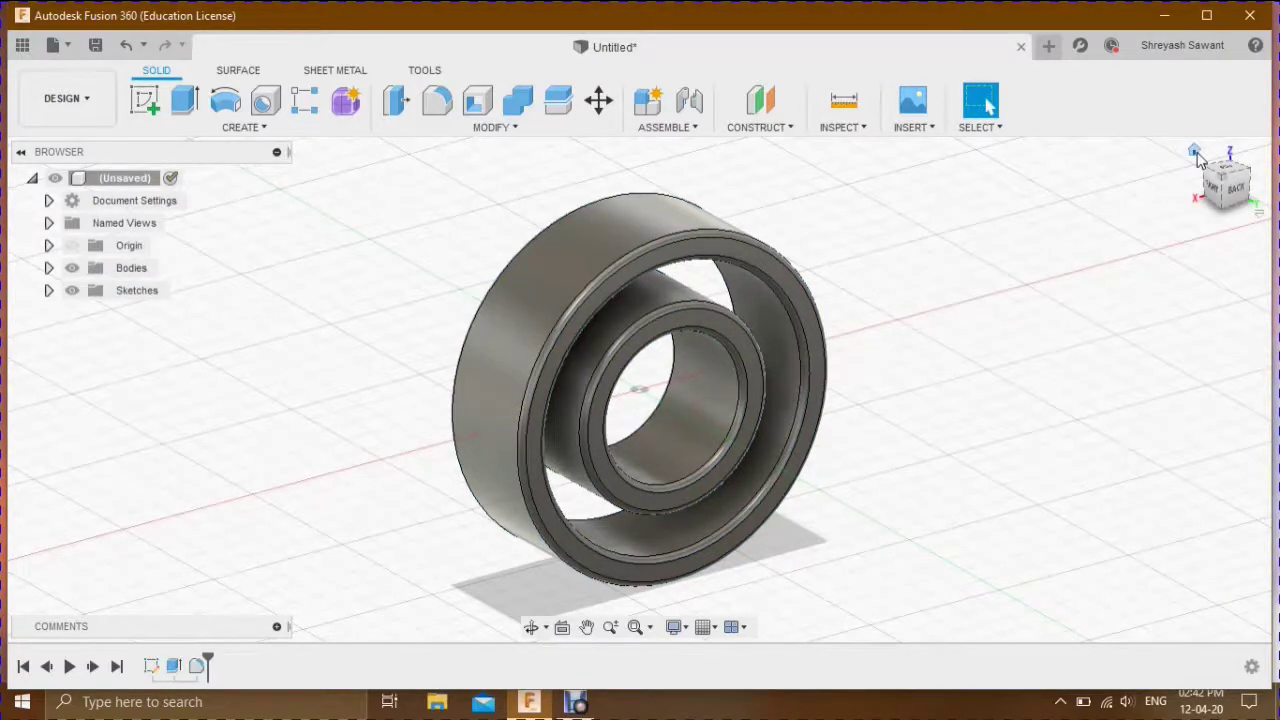
{"action": "left_click", "coordinate": [1194, 152]}
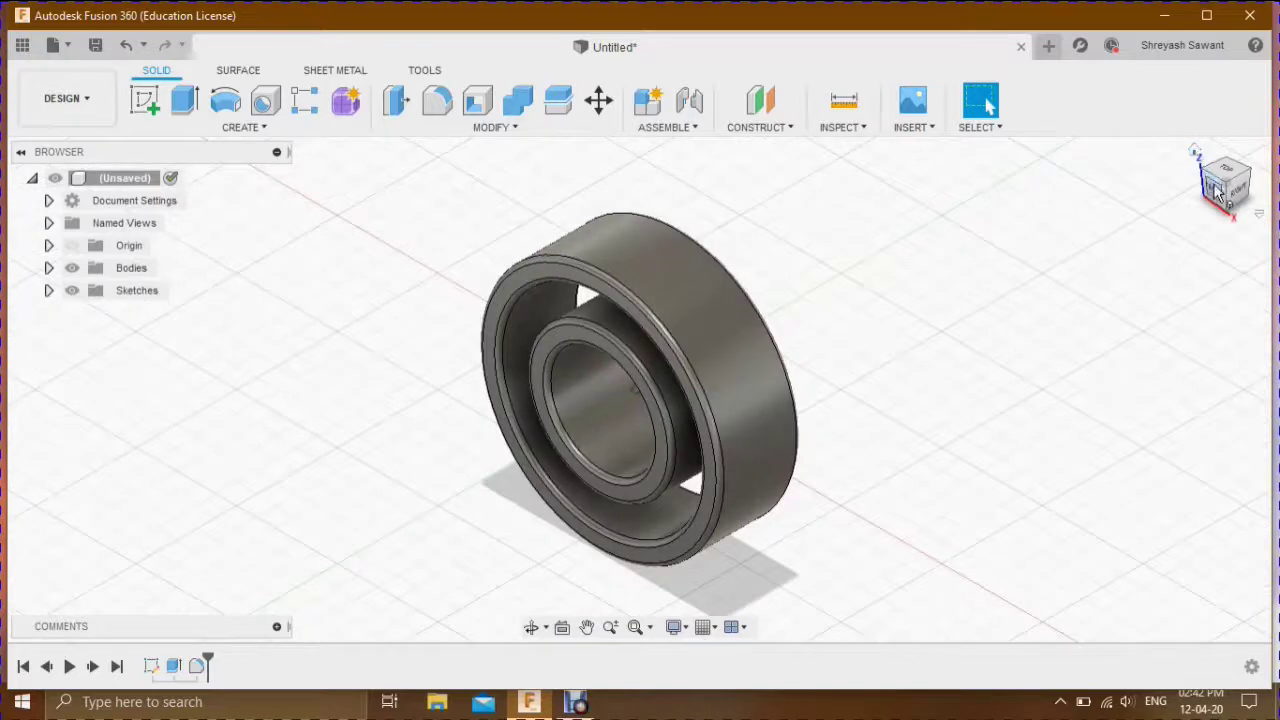
{"action": "left_click", "coordinate": [1216, 193]}
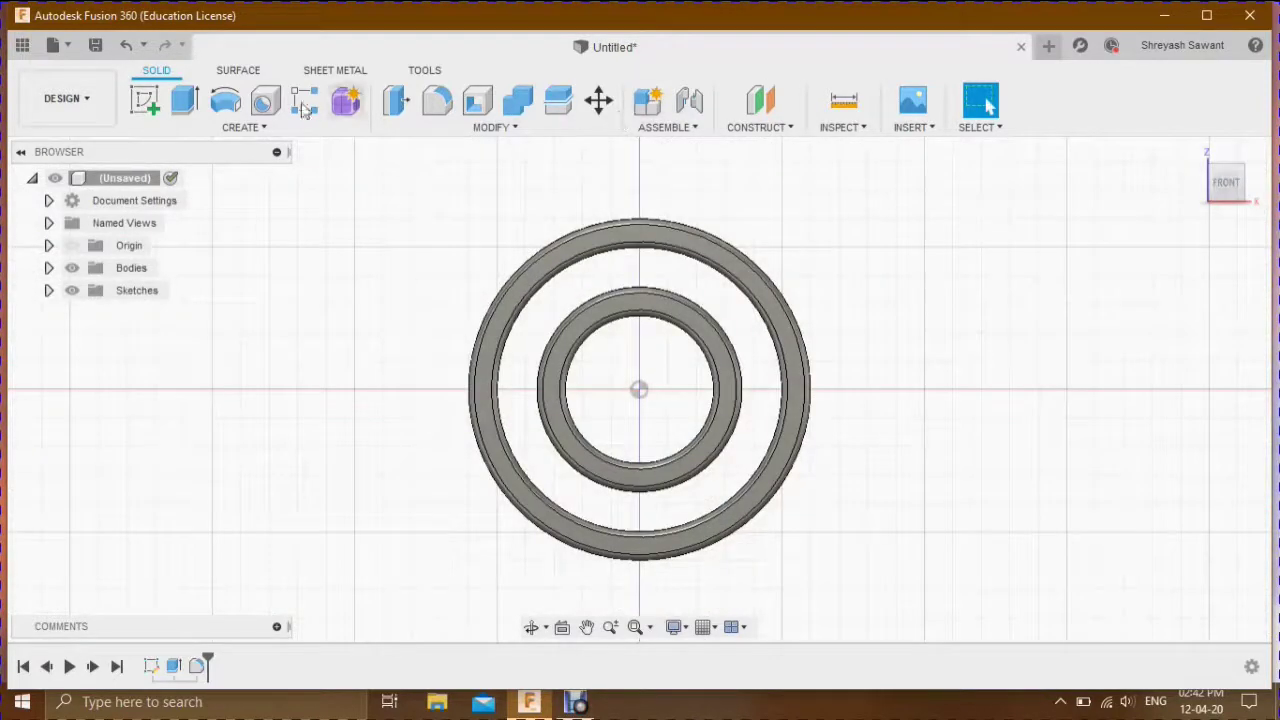
Sketch a 21.50 mm circle centred on the origin on the front plane
{"action": "left_click", "coordinate": [146, 100]}
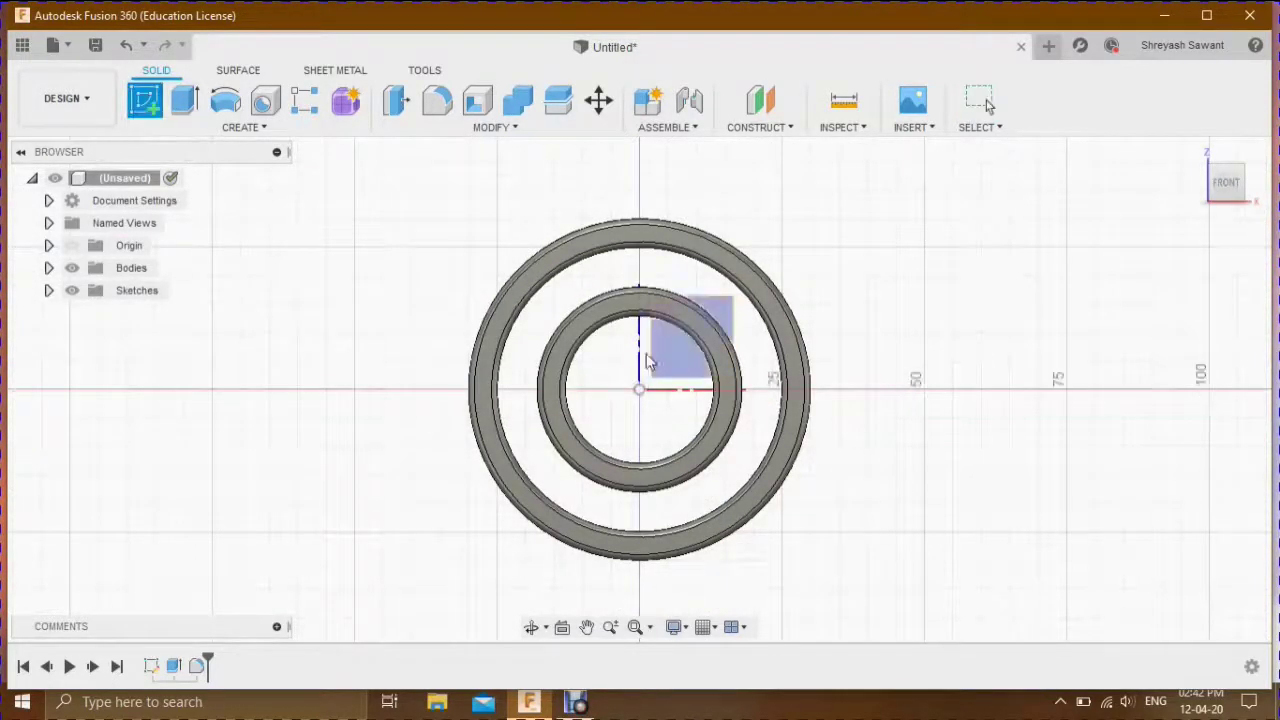
{"action": "left_click", "coordinate": [688, 358]}
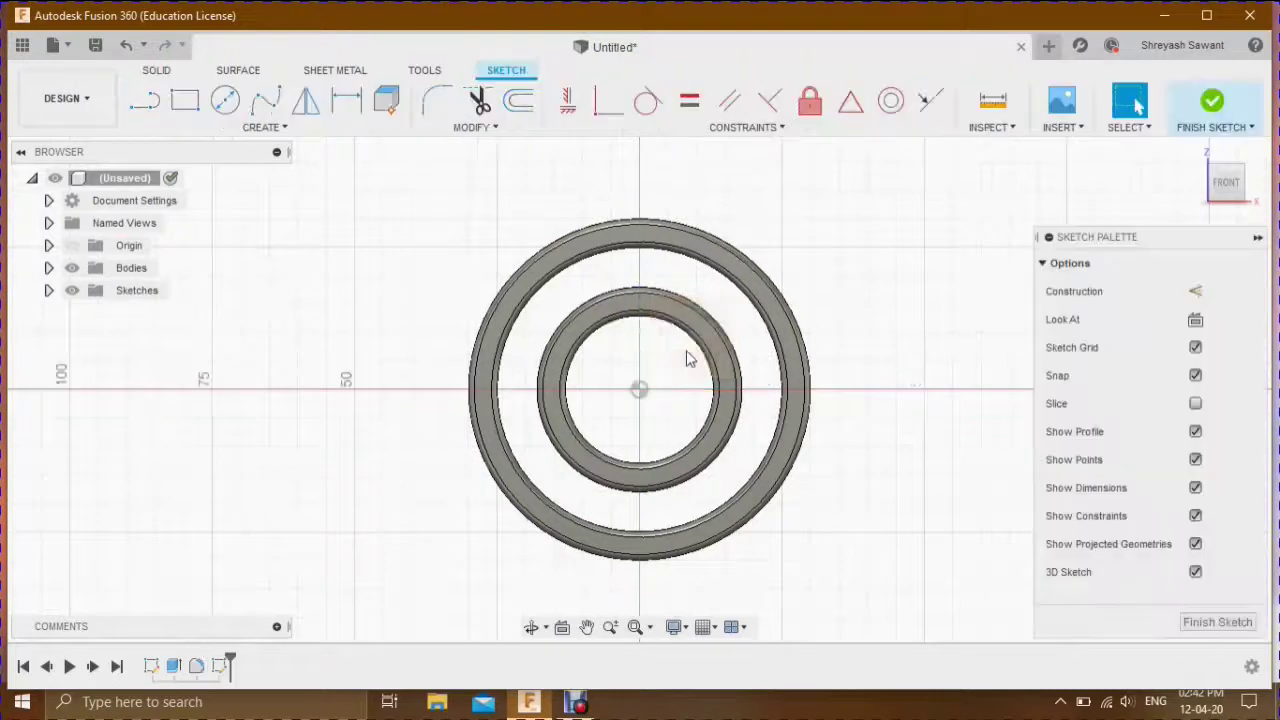
{"action": "left_click", "coordinate": [225, 100]}
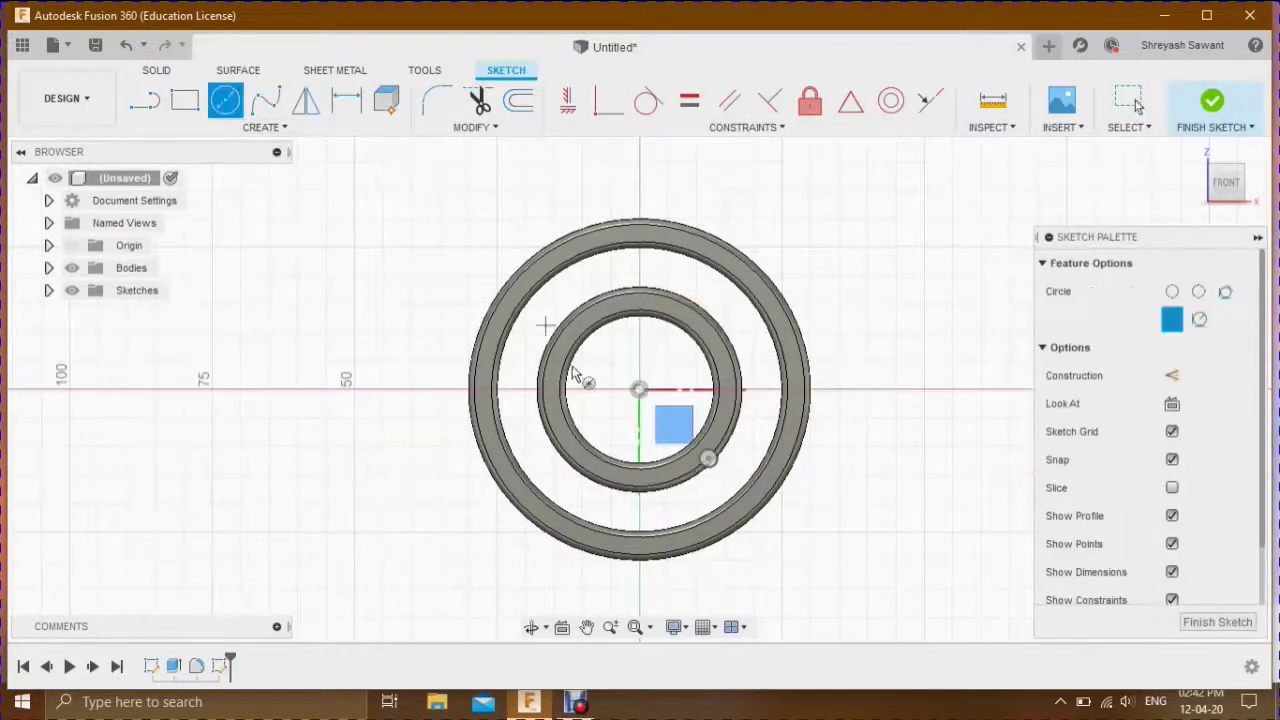
{"action": "left_click", "coordinate": [640, 390]}
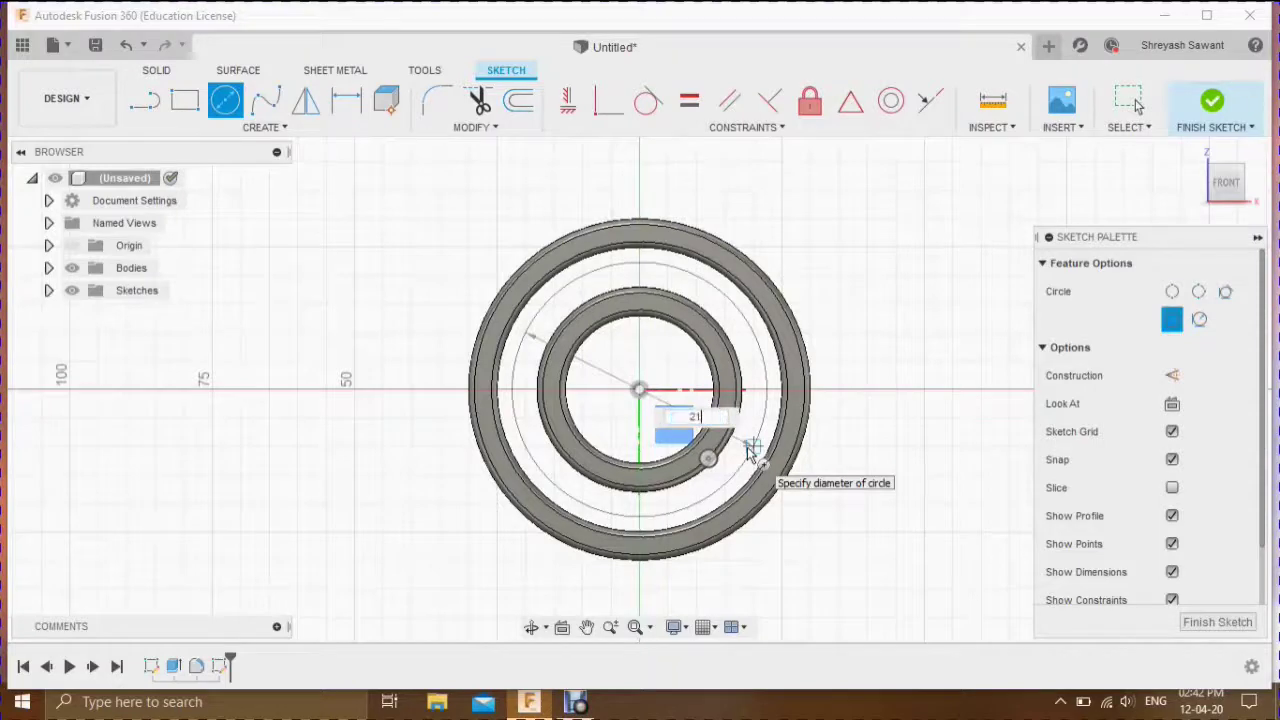
{"action": "key", "text": "Tab"}
{"action": "type", "text": ".5"}
{"action": "key", "text": "Return"}
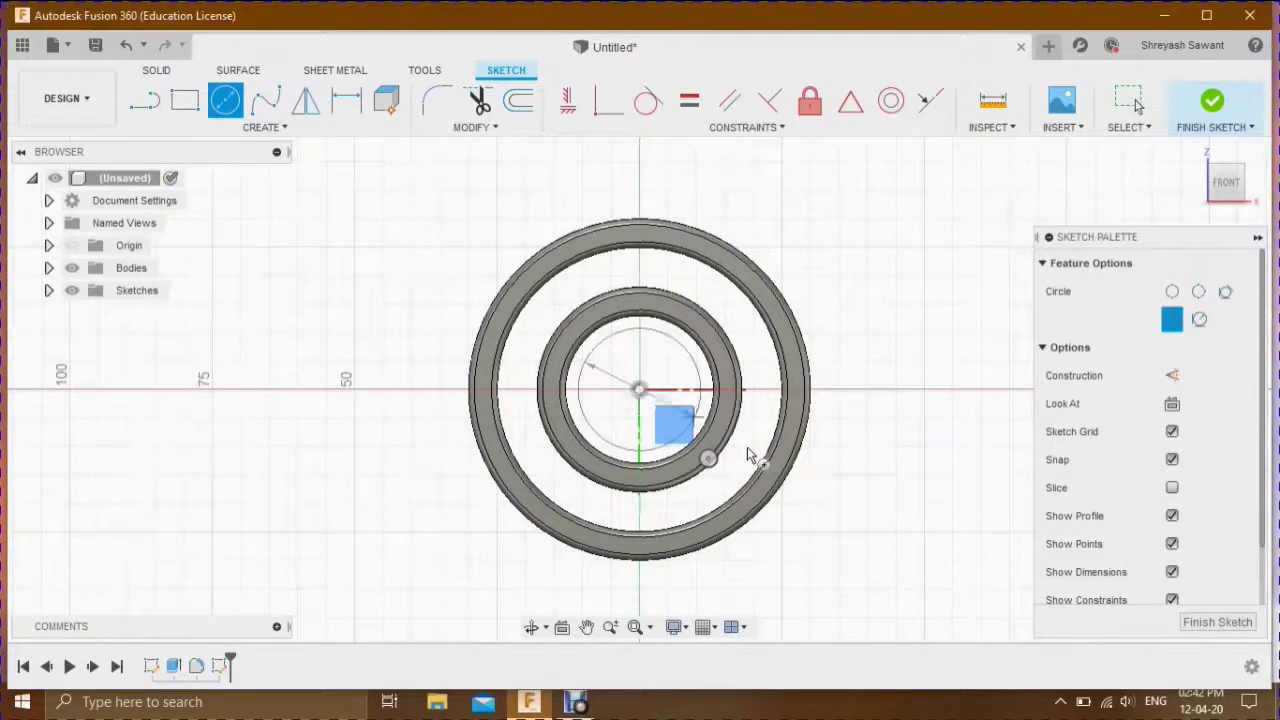
{"action": "key", "text": "Escape"}
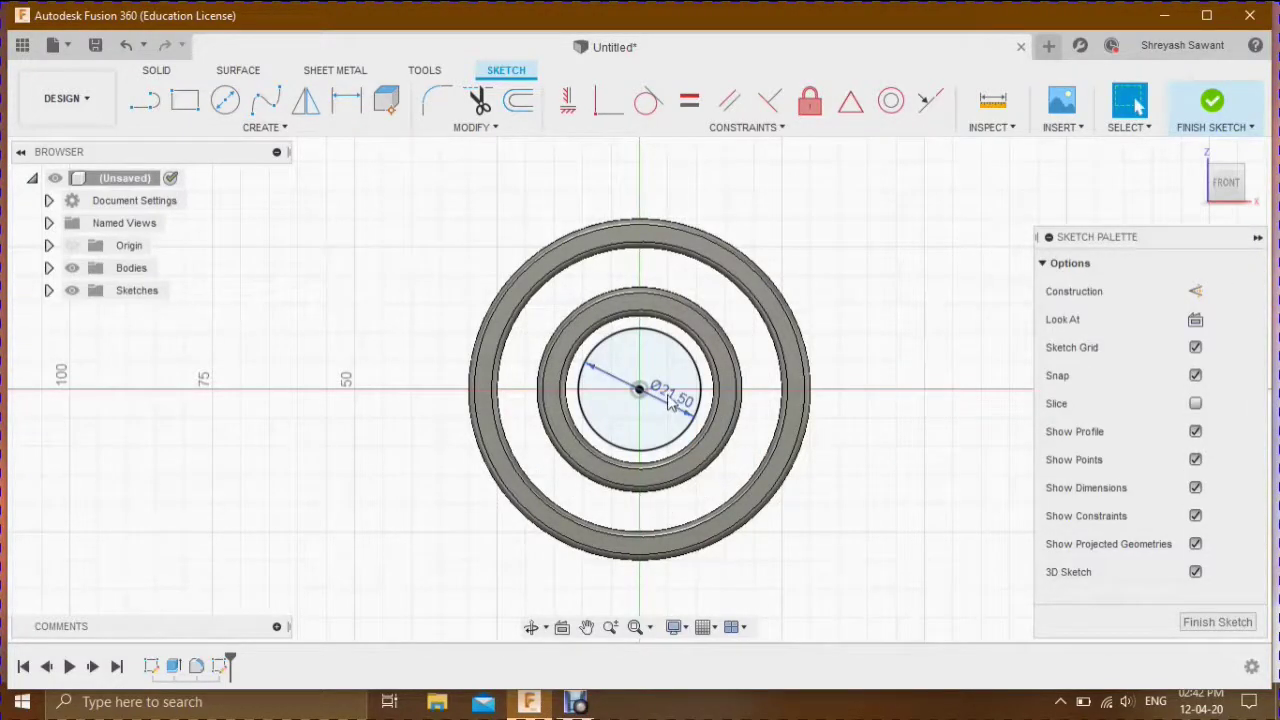
Change the circle's diameter to 43 and finish the sketch
{"action": "double_click", "coordinate": [670, 400]}
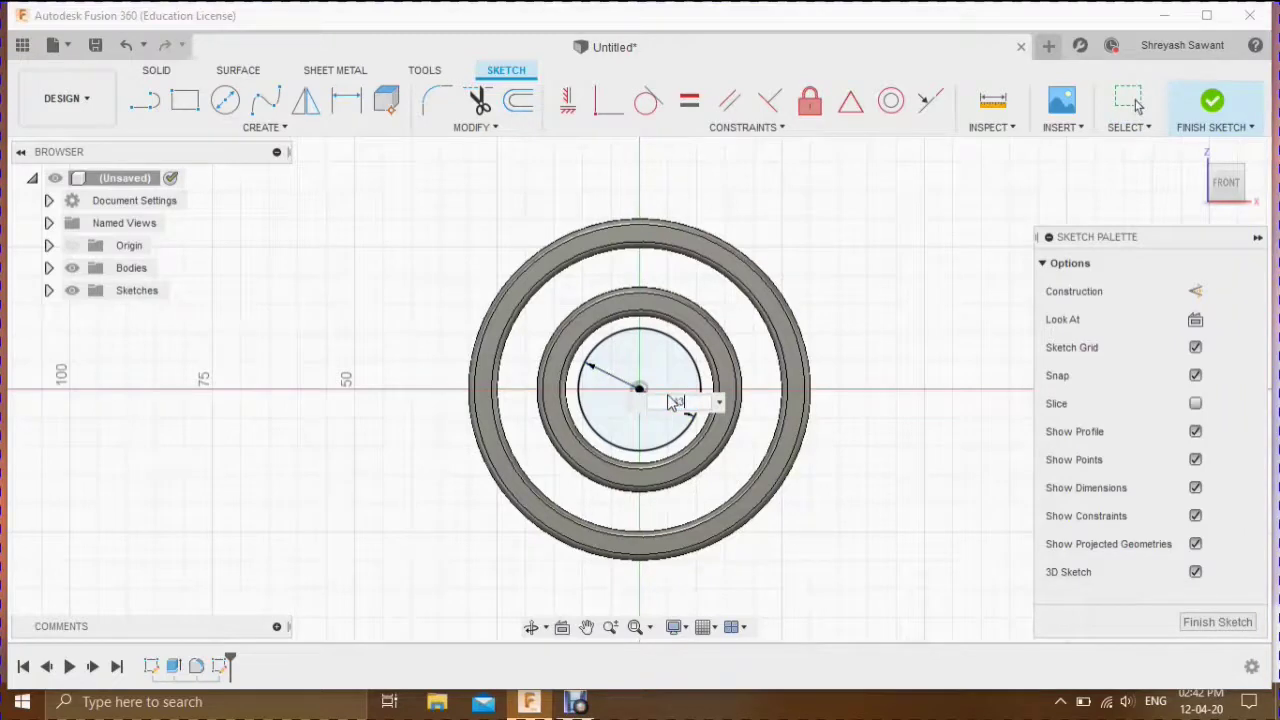
{"action": "type", "text": "43"}
{"action": "key", "text": "Return"}
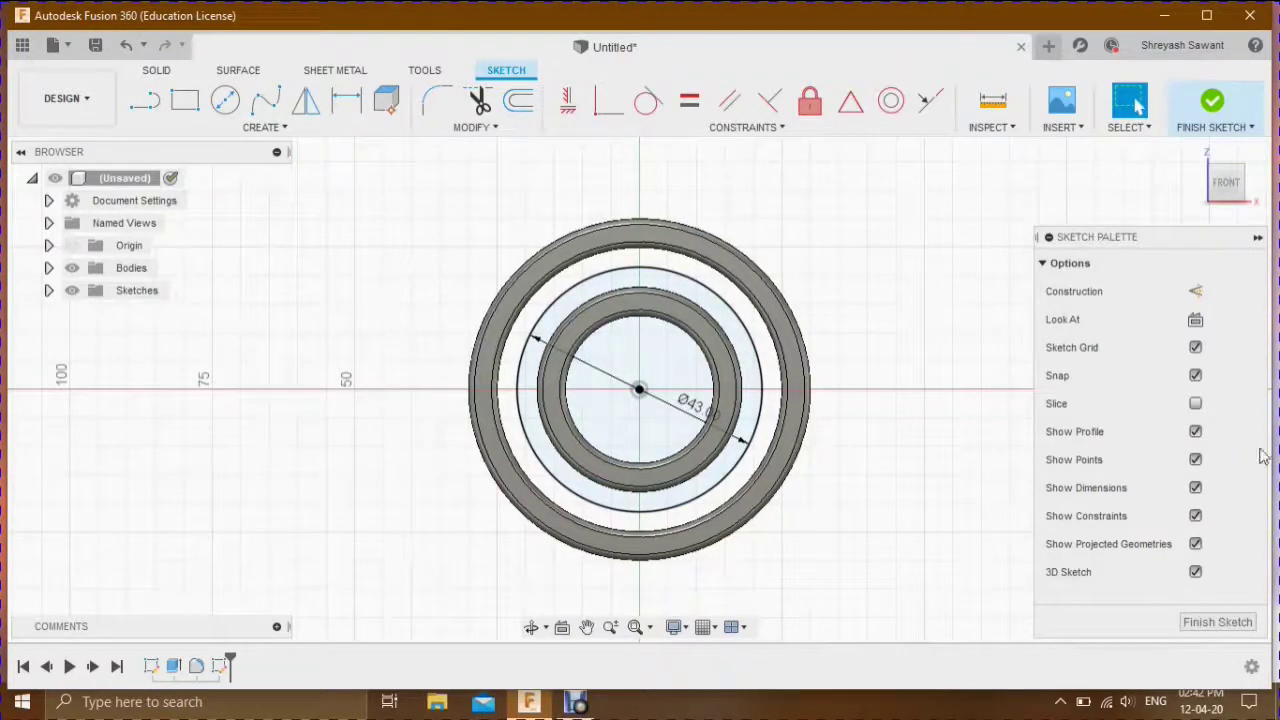
{"action": "left_click", "coordinate": [1203, 622]}
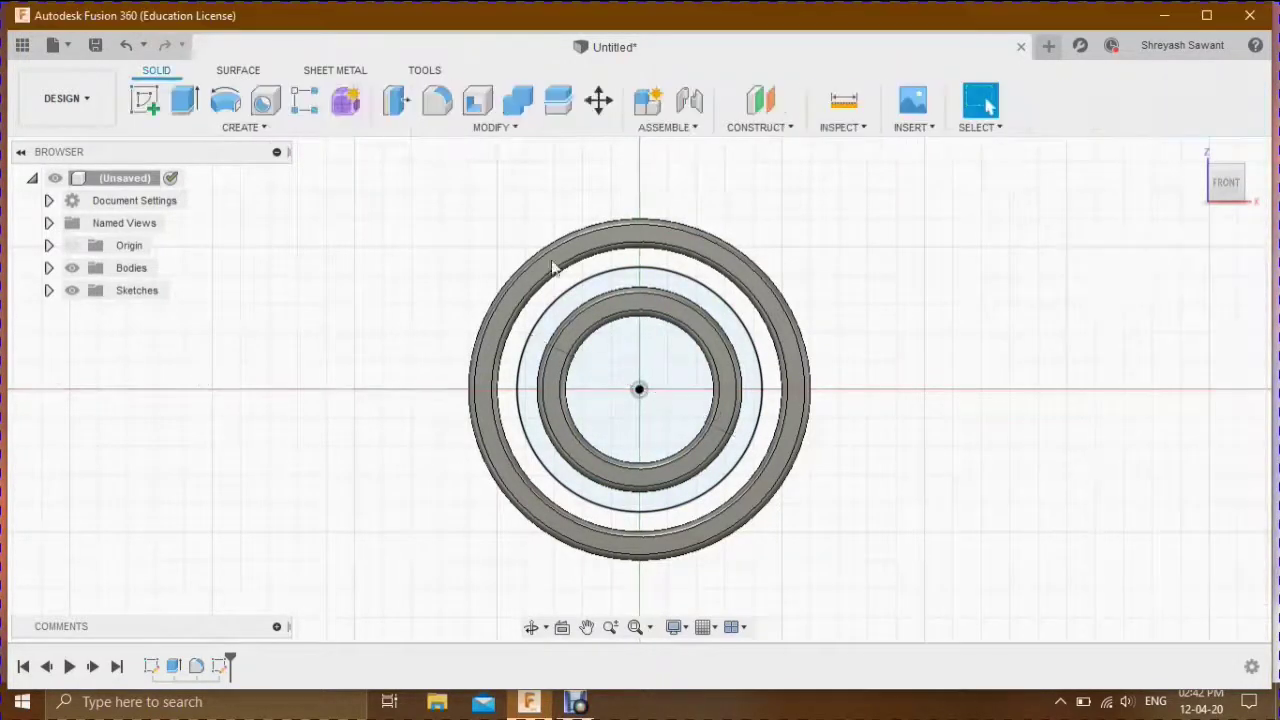
Cut an 11 mm pipe groove along the 43 mm circle into both rings
{"action": "left_click", "coordinate": [271, 127]}
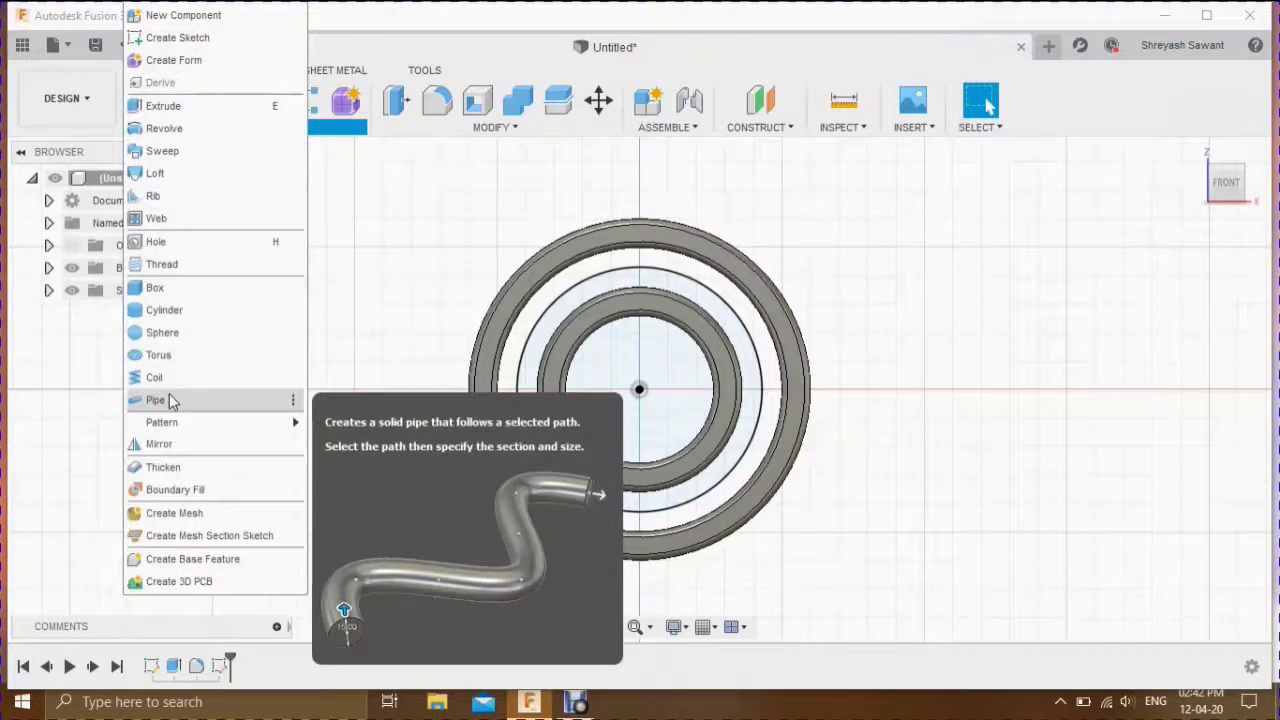
{"action": "left_click", "coordinate": [169, 395]}
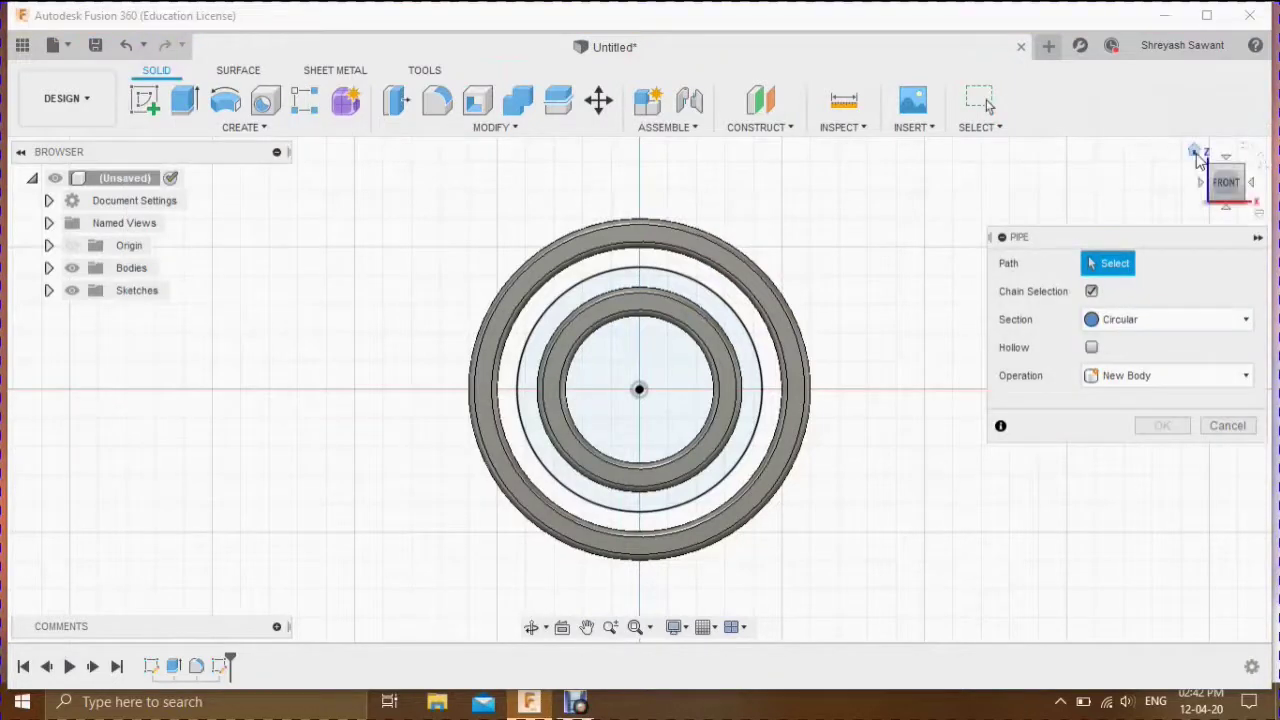
{"action": "left_click", "coordinate": [1195, 154]}
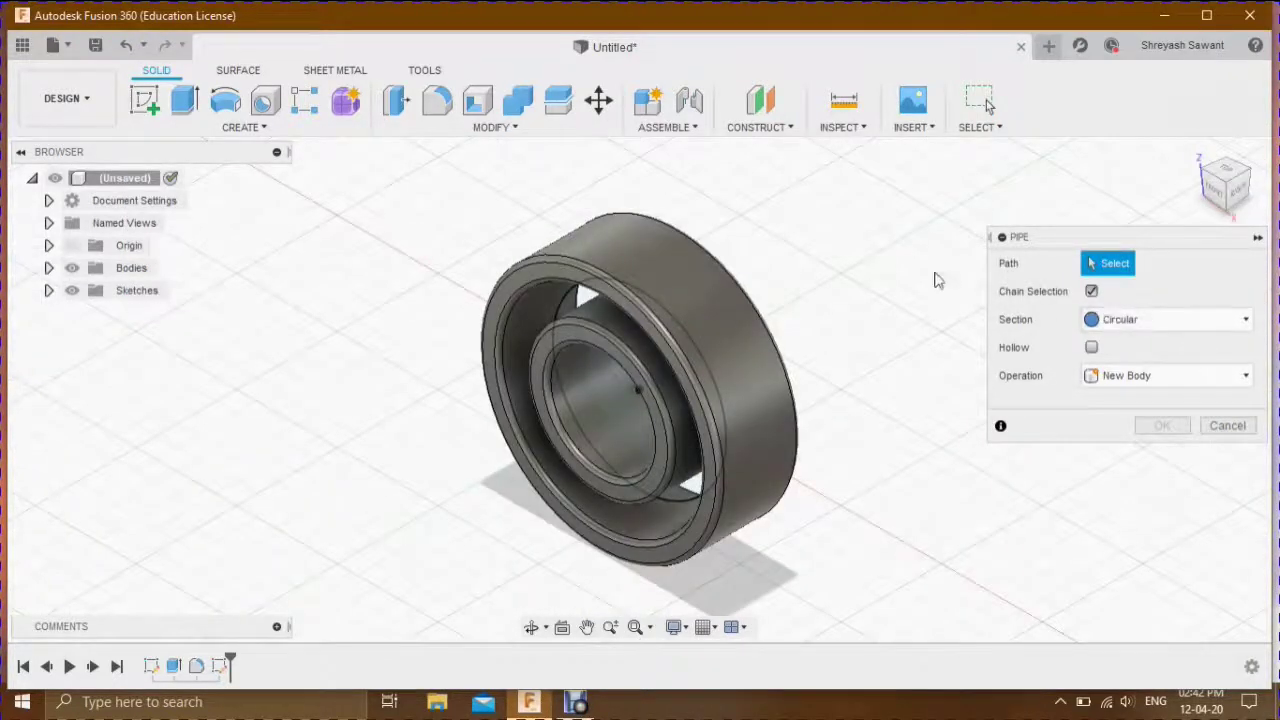
{"action": "left_click", "coordinate": [570, 300]}
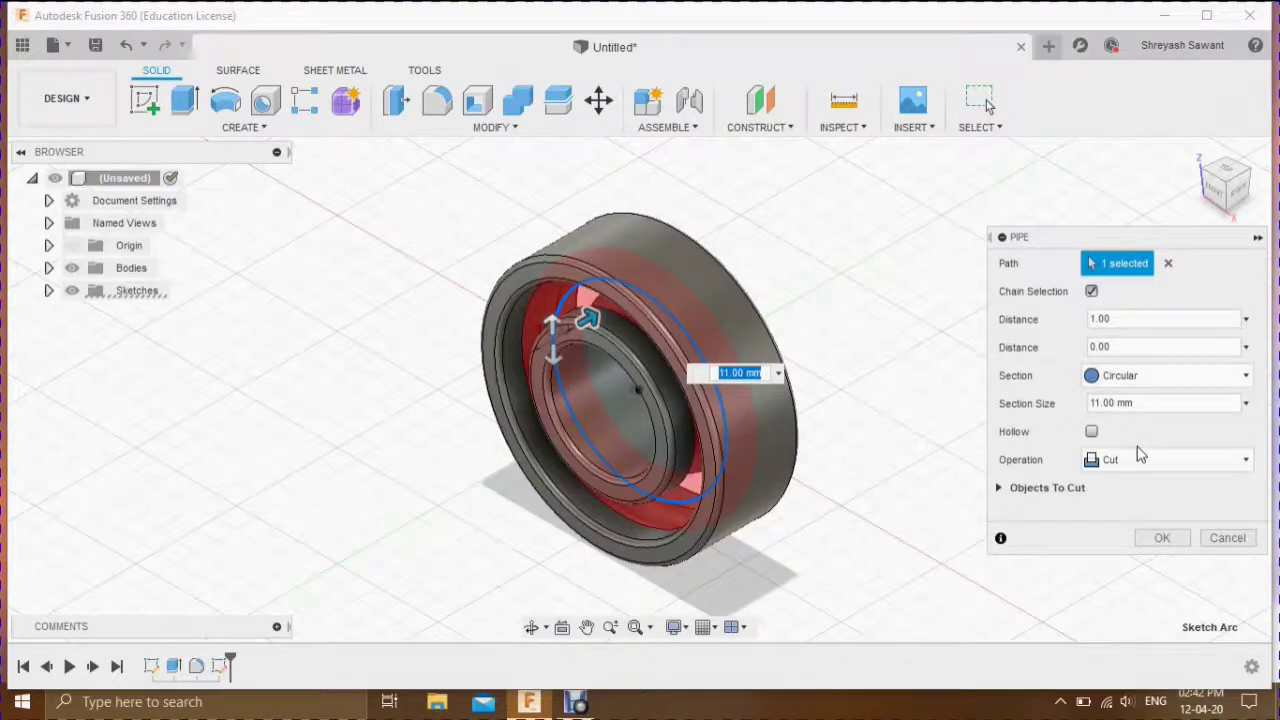
{"action": "left_click", "coordinate": [531, 627]}
{"action": "mouse_move", "coordinate": [523, 594]}
{"action": "left_mouse_down"}
{"action": "mouse_move", "coordinate": [598, 517]}
{"action": "mouse_move", "coordinate": [555, 558]}
{"action": "mouse_move", "coordinate": [531, 557]}
{"action": "left_mouse_up"}
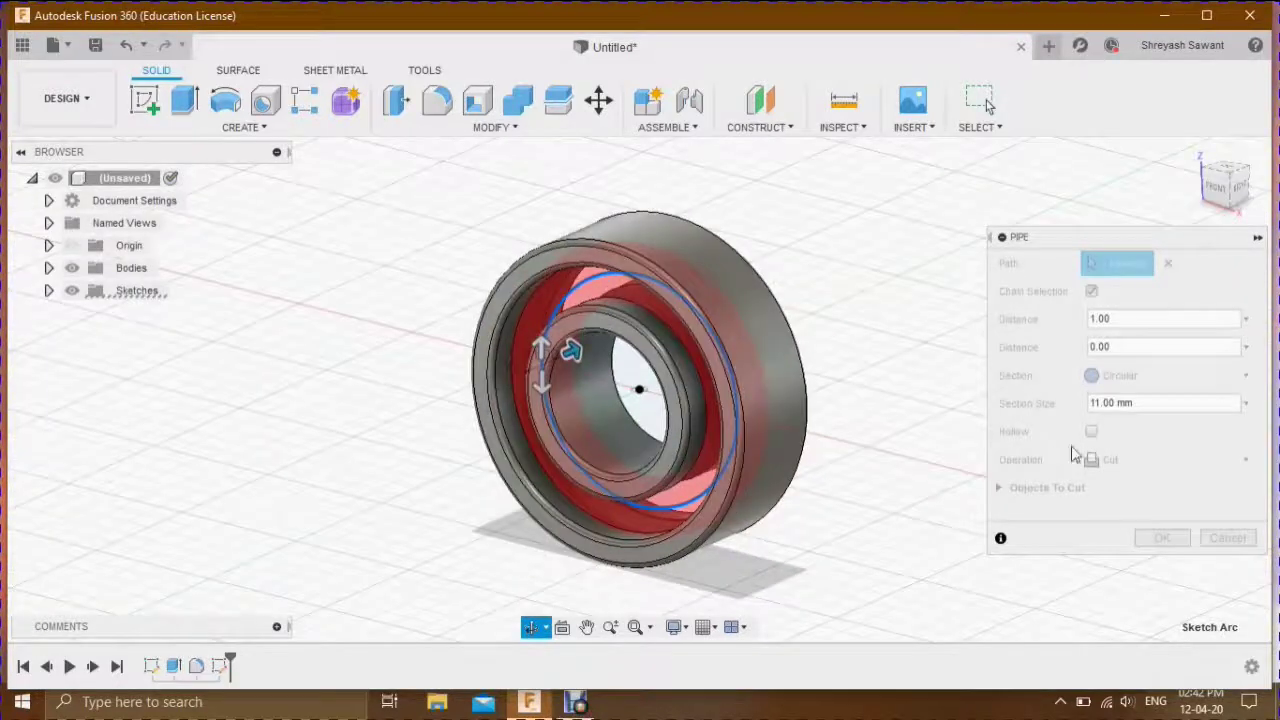
{"action": "key", "text": "Escape"}
{"action": "left_click", "coordinate": [1160, 538]}
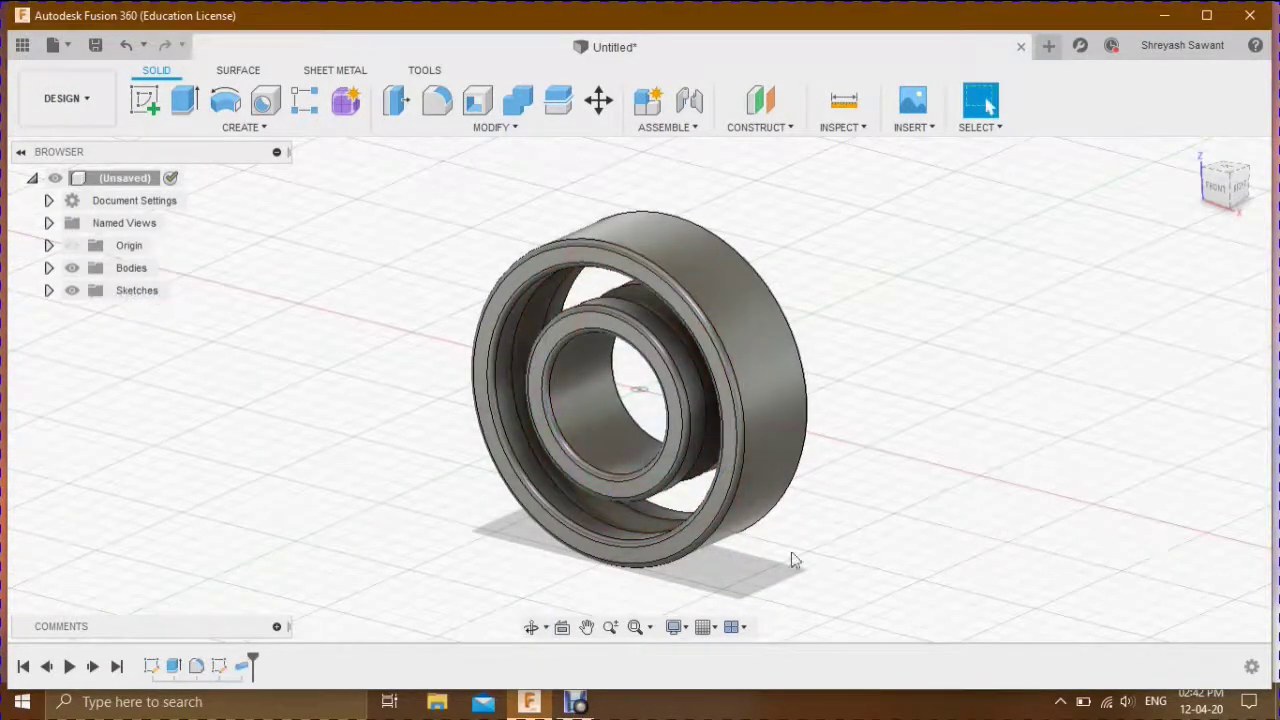
{"action": "left_click", "coordinate": [531, 627]}
Create an 11 mm diameter sphere on the centre plane at the bearing's centre
{"action": "mouse_move", "coordinate": [531, 586]}
{"action": "left_mouse_down"}
{"action": "mouse_move", "coordinate": [600, 560]}
{"action": "mouse_move", "coordinate": [620, 600]}
{"action": "left_mouse_up"}
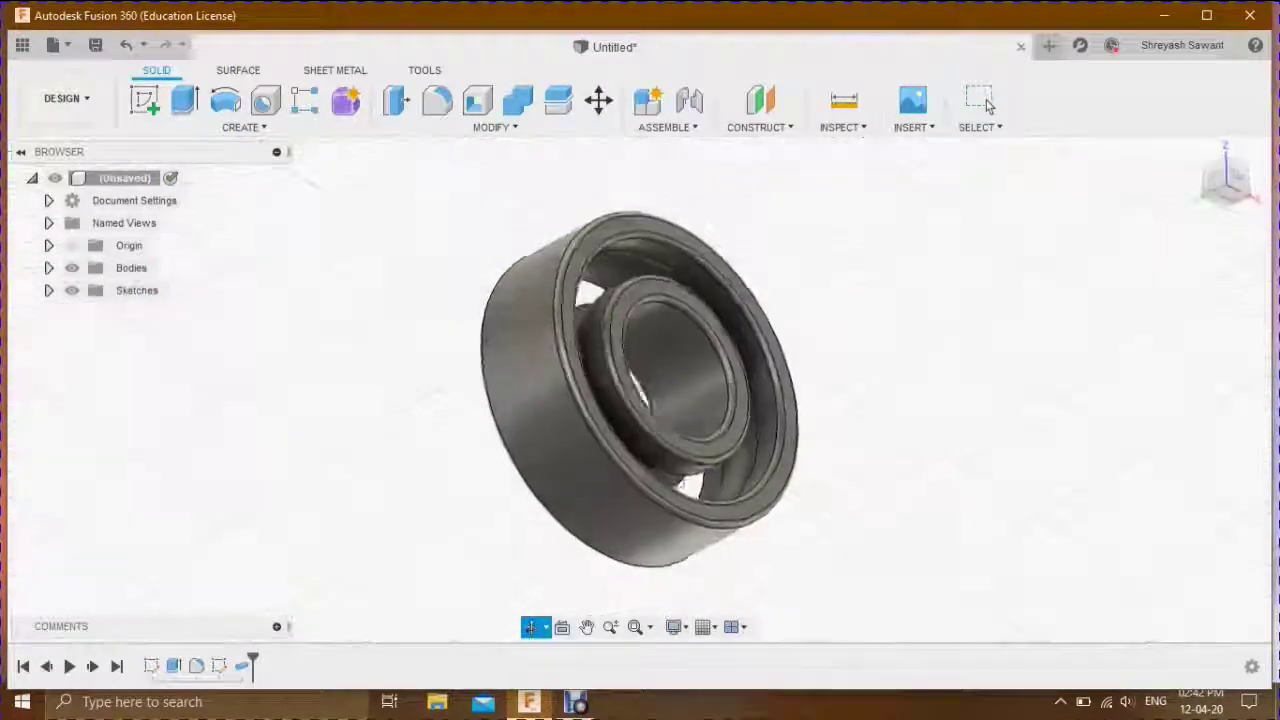
{"action": "left_click", "coordinate": [1228, 182]}
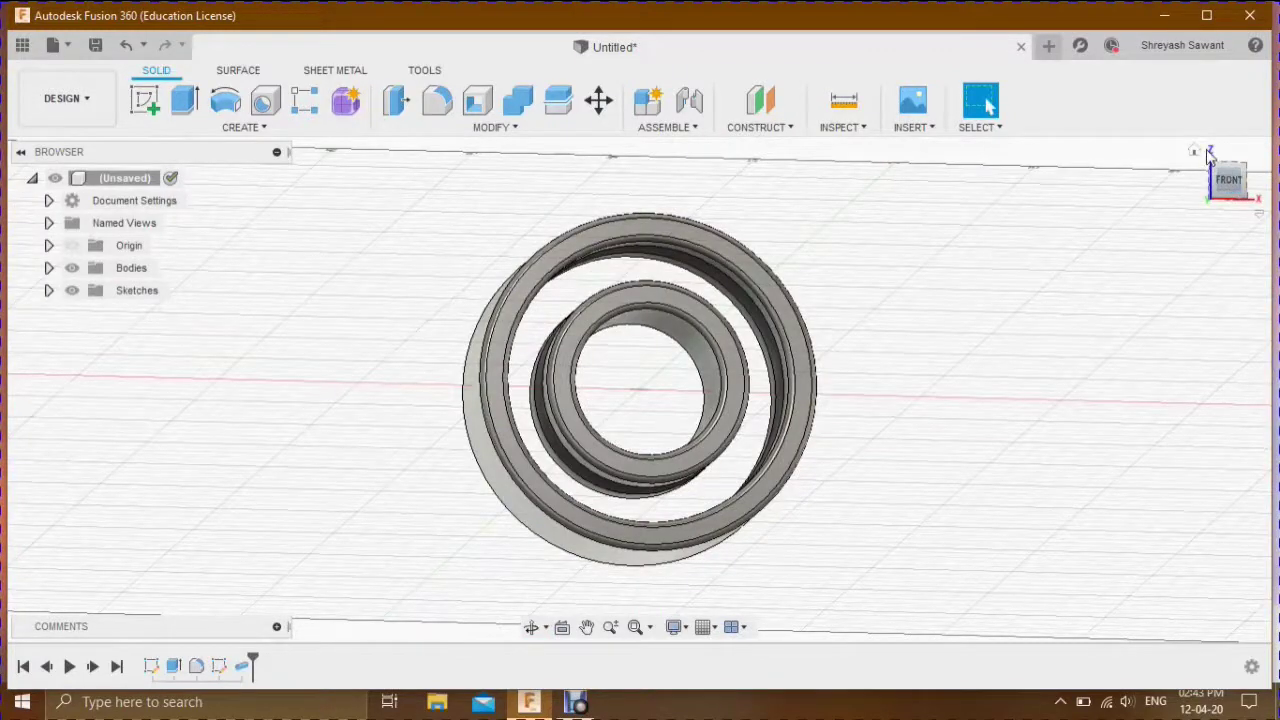
{"action": "left_click", "coordinate": [1195, 154]}
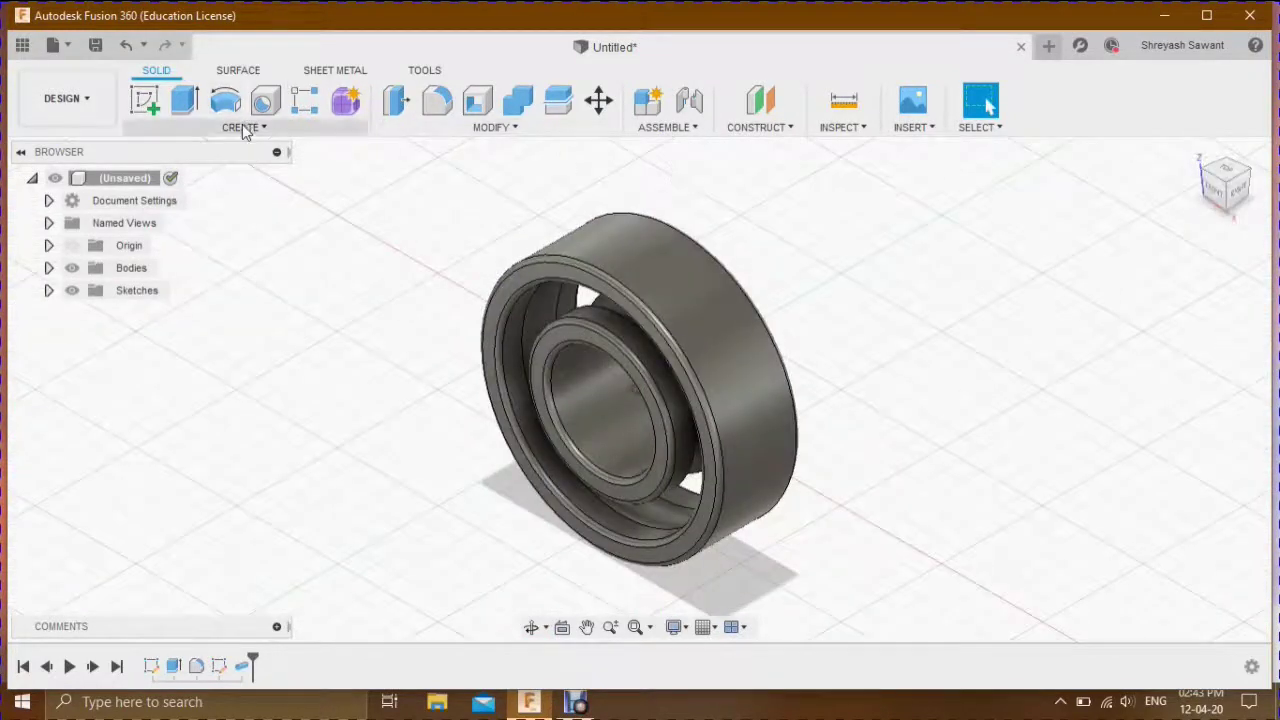
{"action": "left_click", "coordinate": [244, 127]}
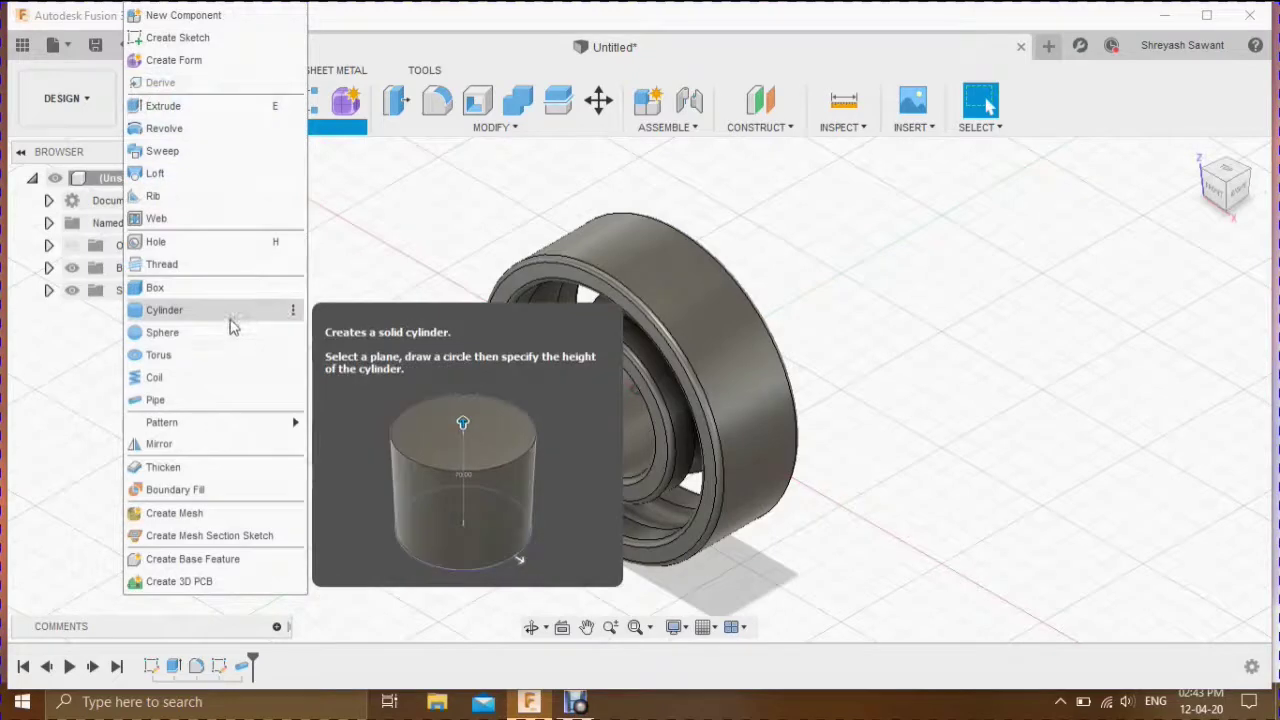
{"action": "left_click", "coordinate": [226, 338]}
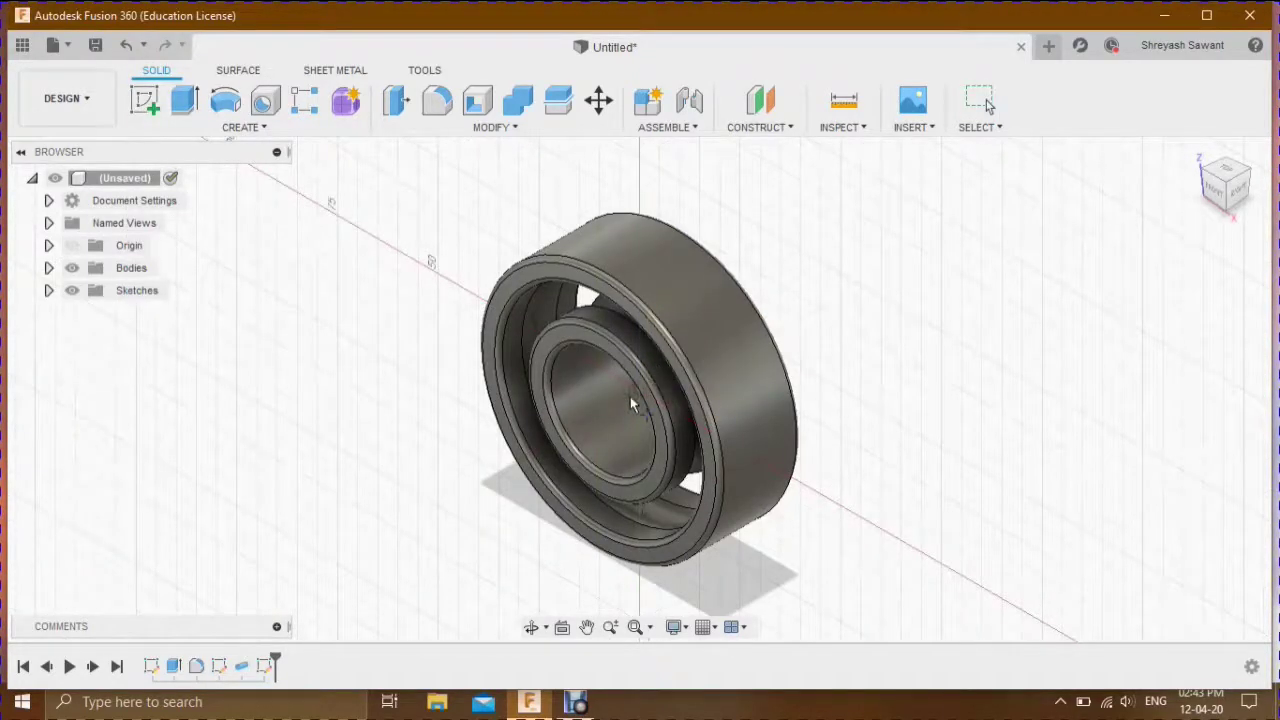
{"action": "left_click", "coordinate": [639, 398]}
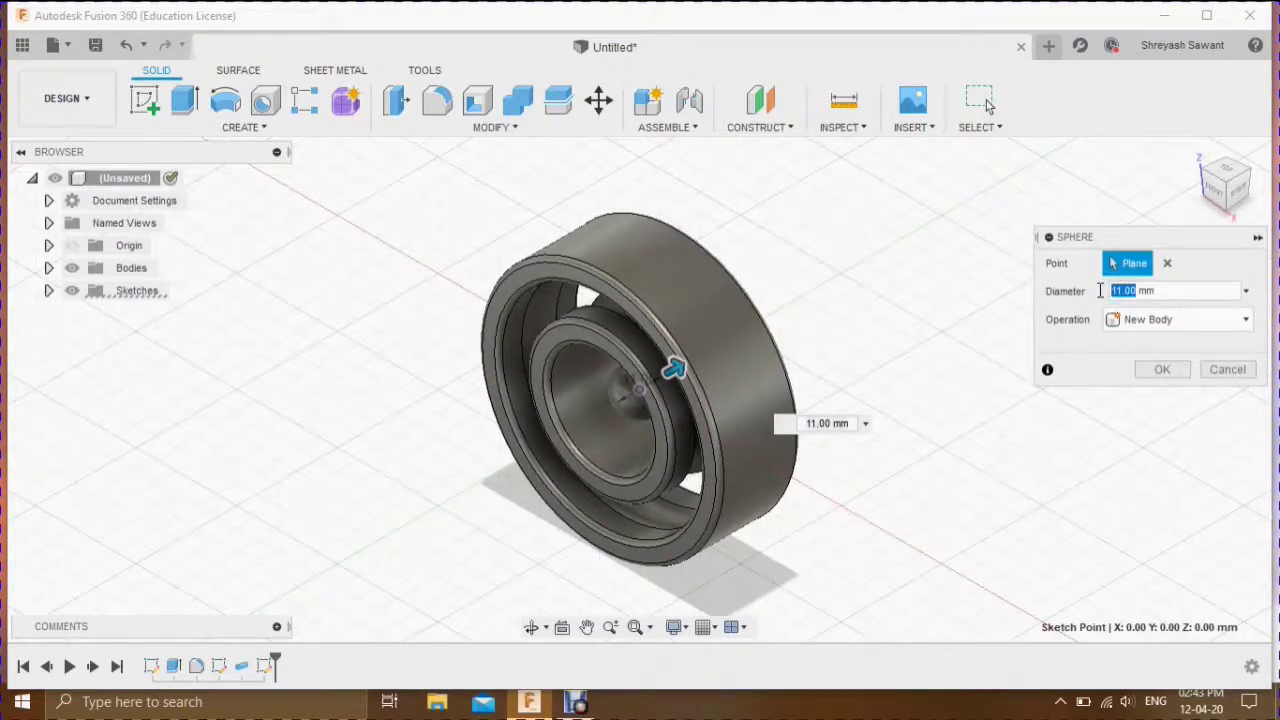
{"action": "left_click", "coordinate": [1165, 370]}
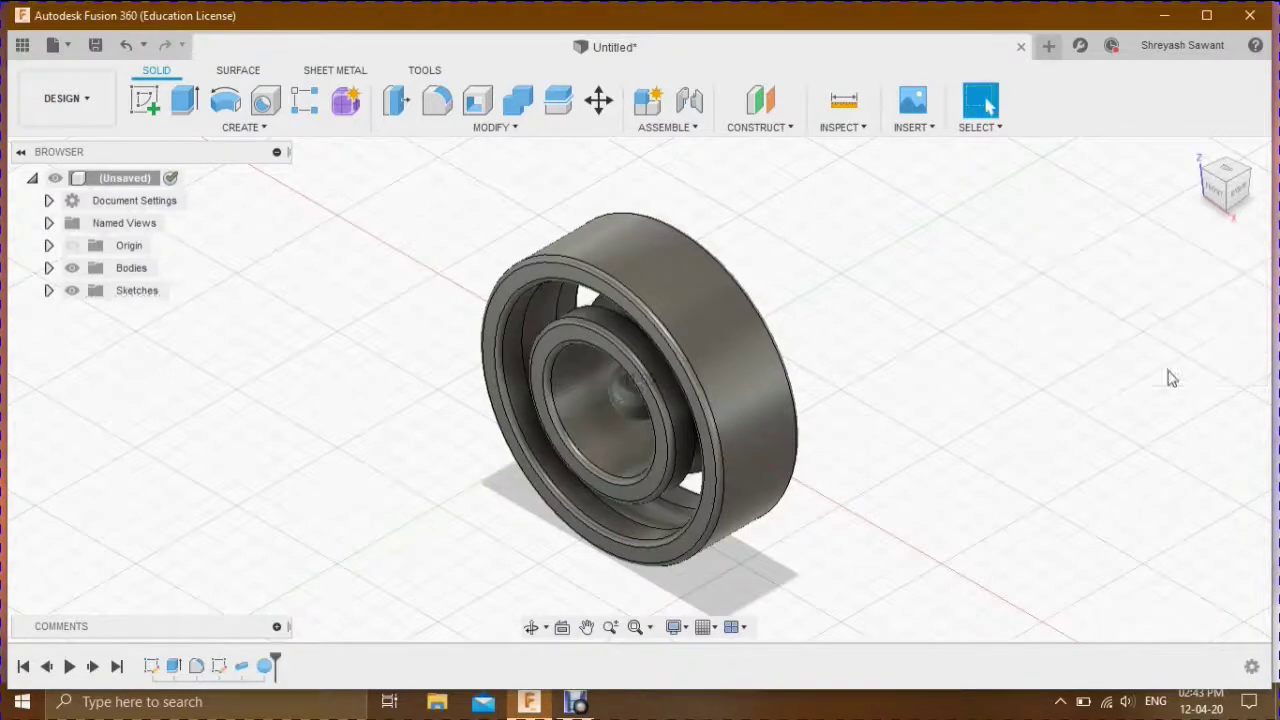
Move the sphere 21.5 mm along Z into the groove between the races
{"action": "left_click", "coordinate": [1213, 197]}
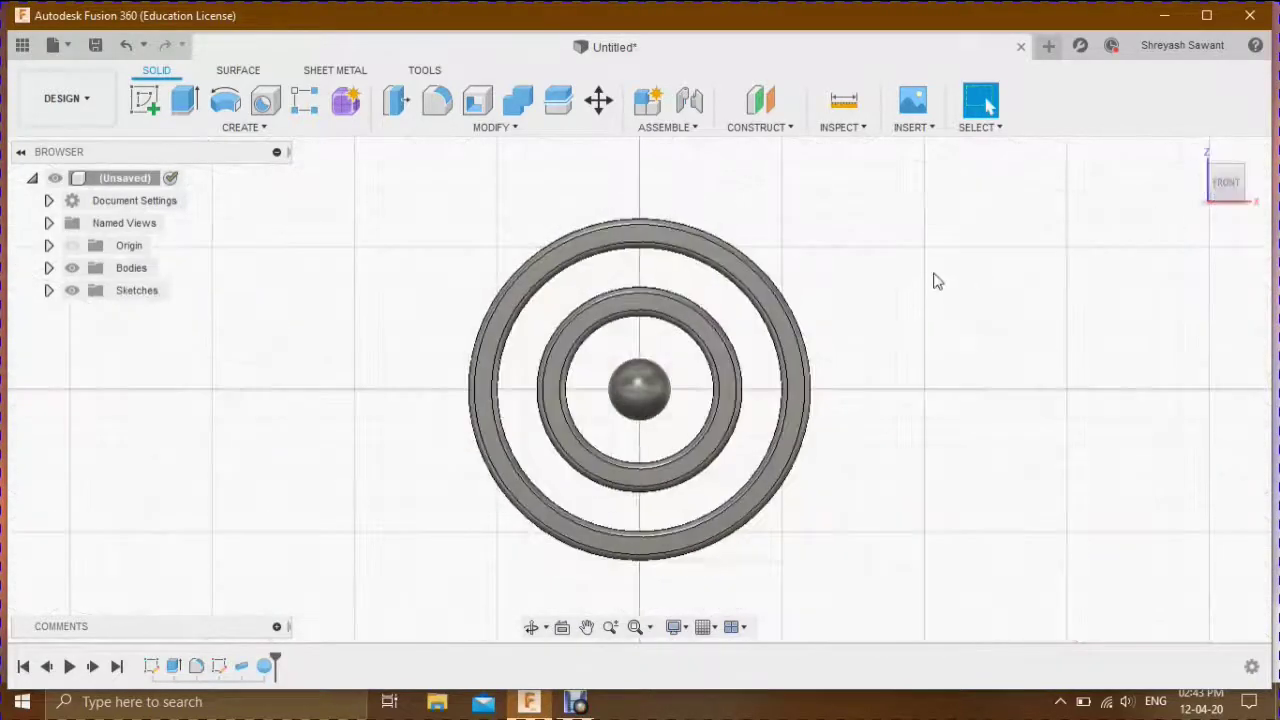
{"action": "right_click", "coordinate": [635, 392]}
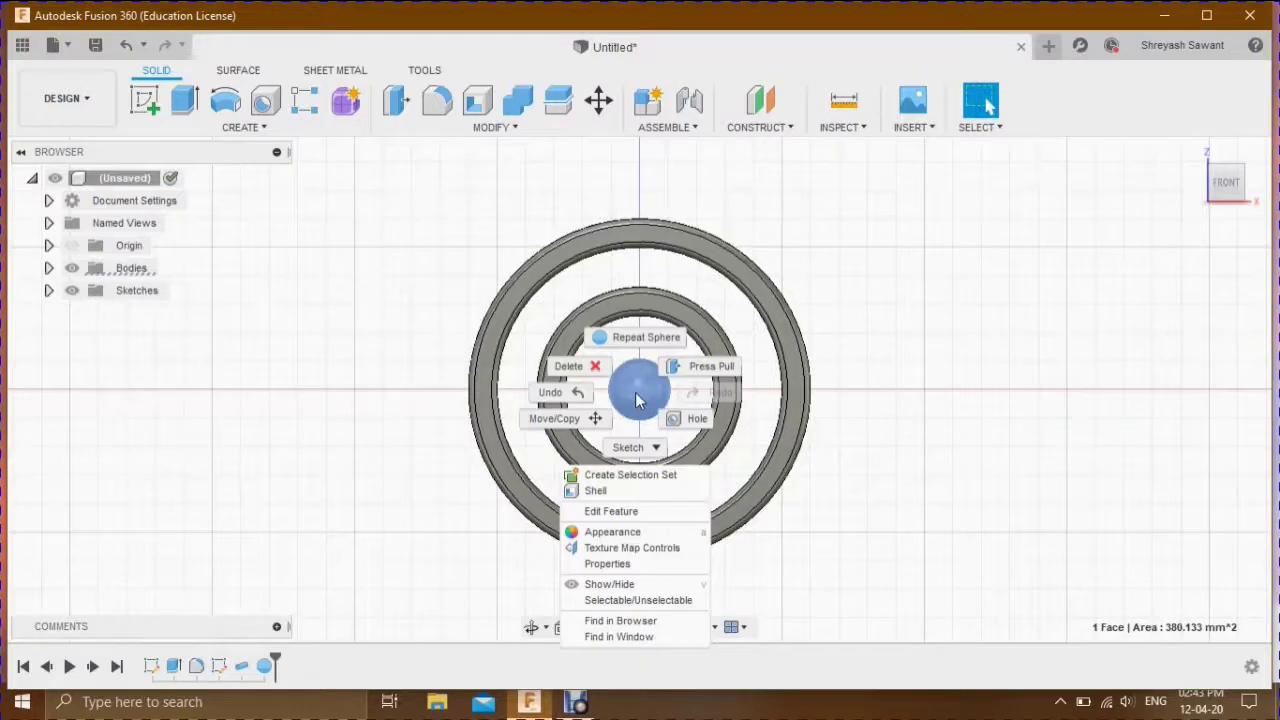
{"action": "left_click", "coordinate": [600, 420]}
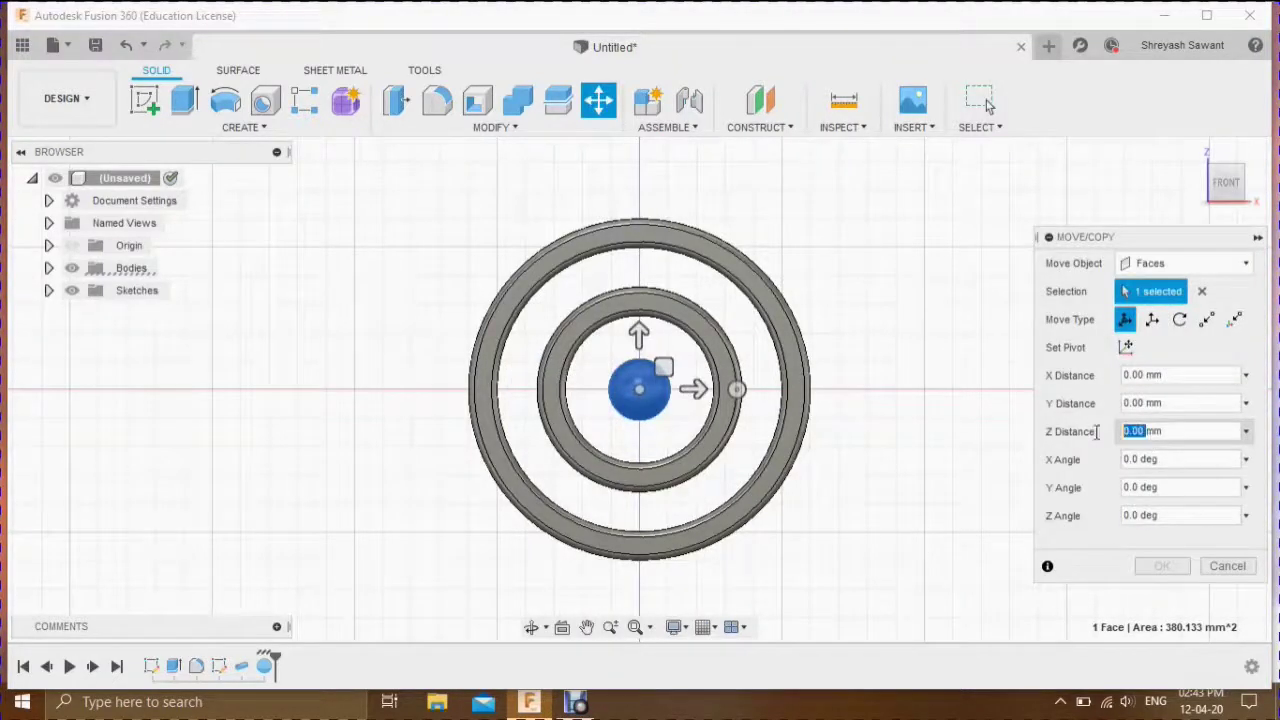
{"action": "type", "text": "1"}
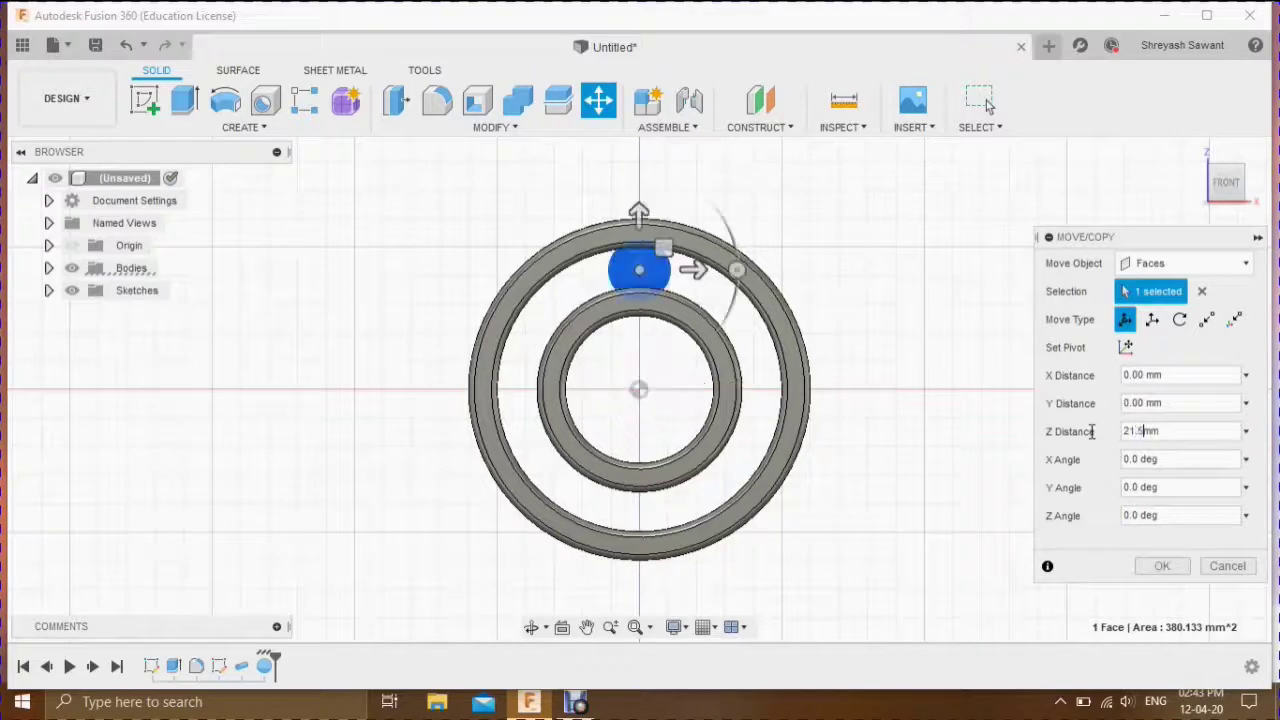
{"action": "left_click", "coordinate": [1161, 566]}
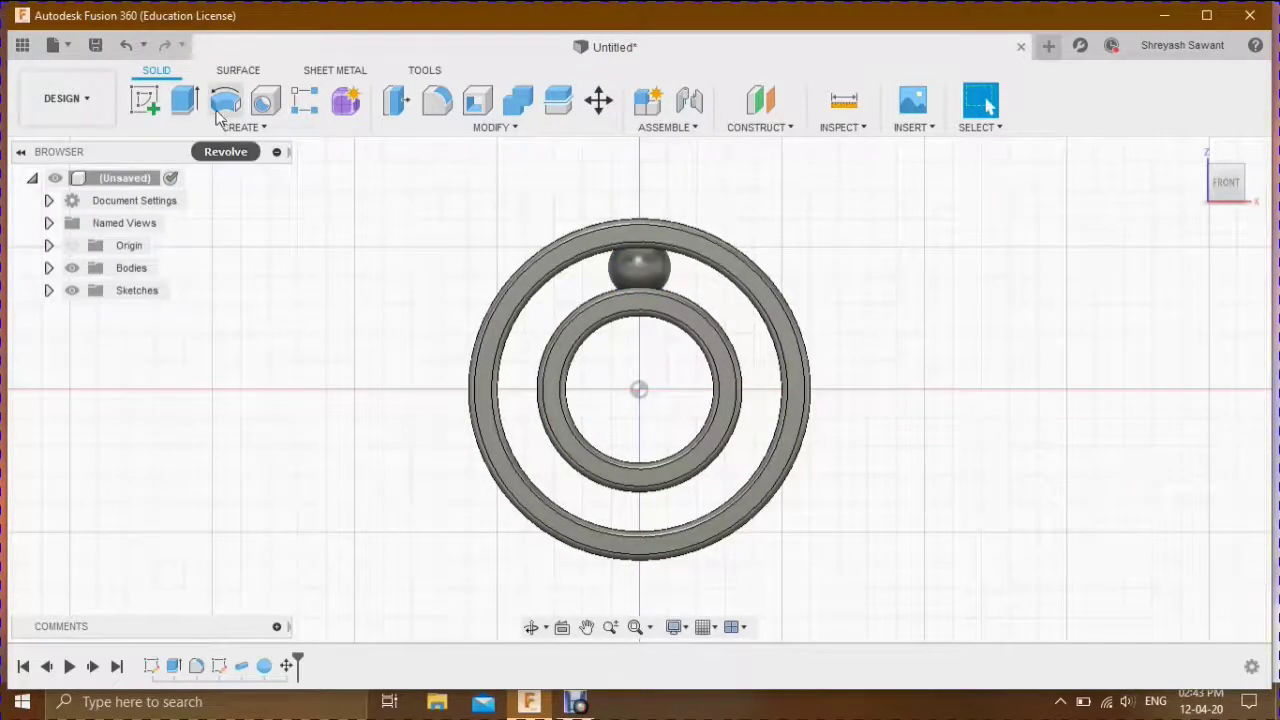
Circular-pattern the ball 8 times around the inner ring's circular edge as axis
{"action": "left_click", "coordinate": [256, 134]}
{"action": "mouse_move", "coordinate": [161, 422]}
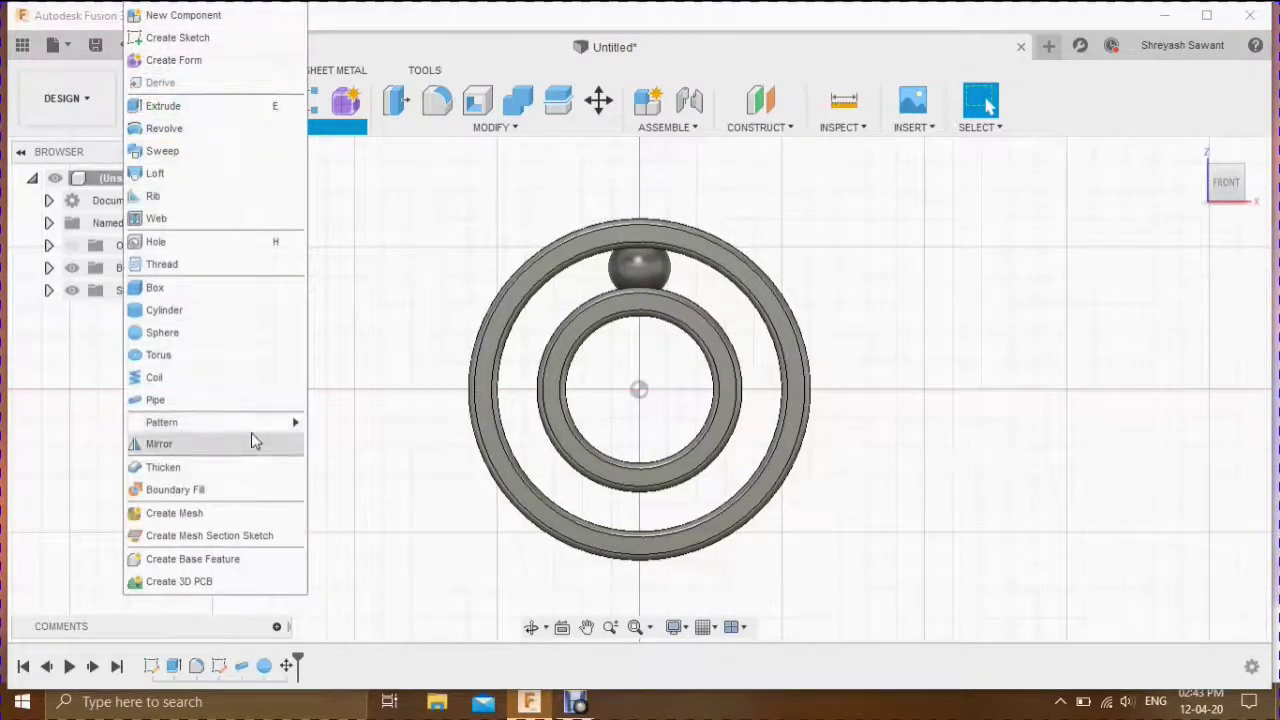
{"action": "left_click", "coordinate": [358, 448]}
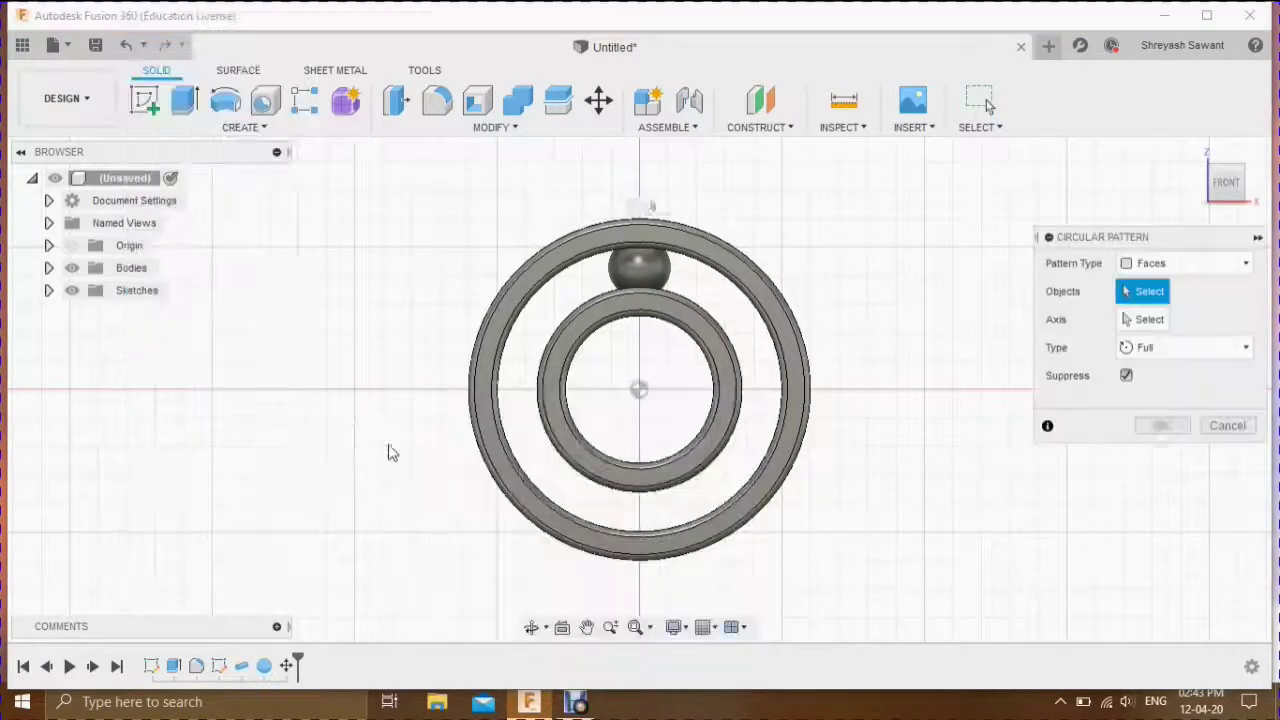
{"action": "left_click", "coordinate": [632, 268]}
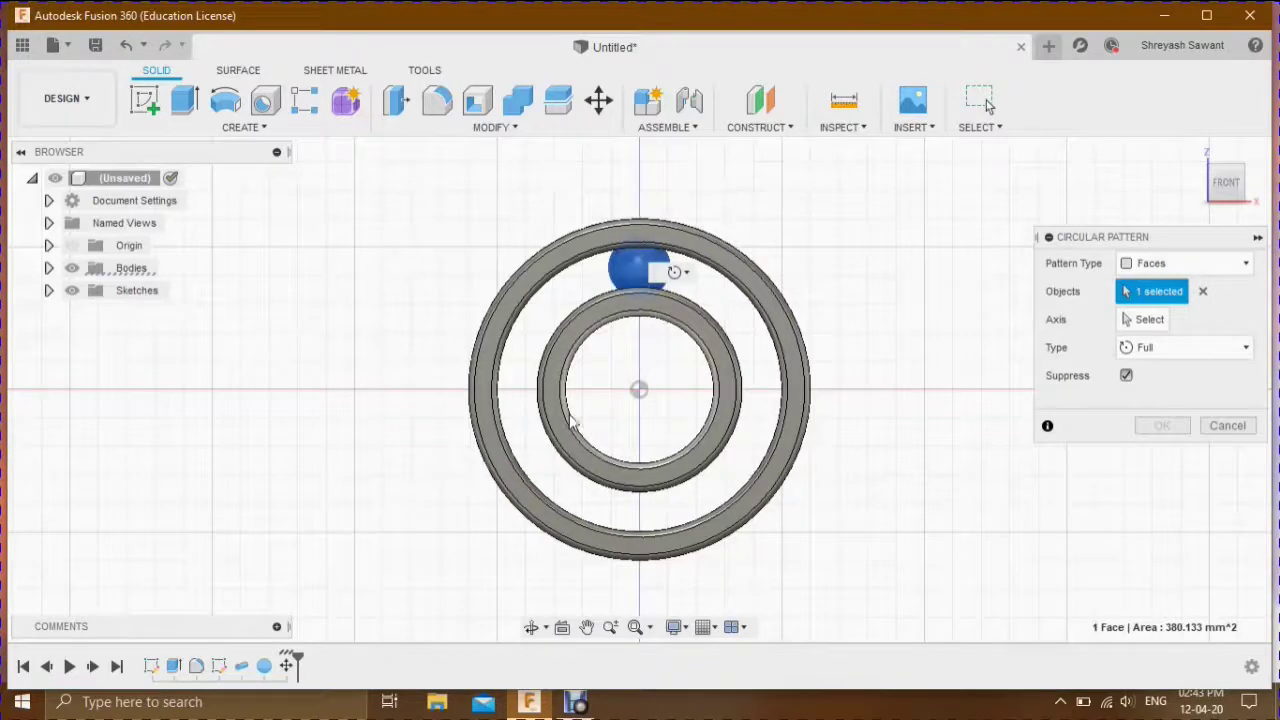
{"action": "left_click", "coordinate": [566, 424]}
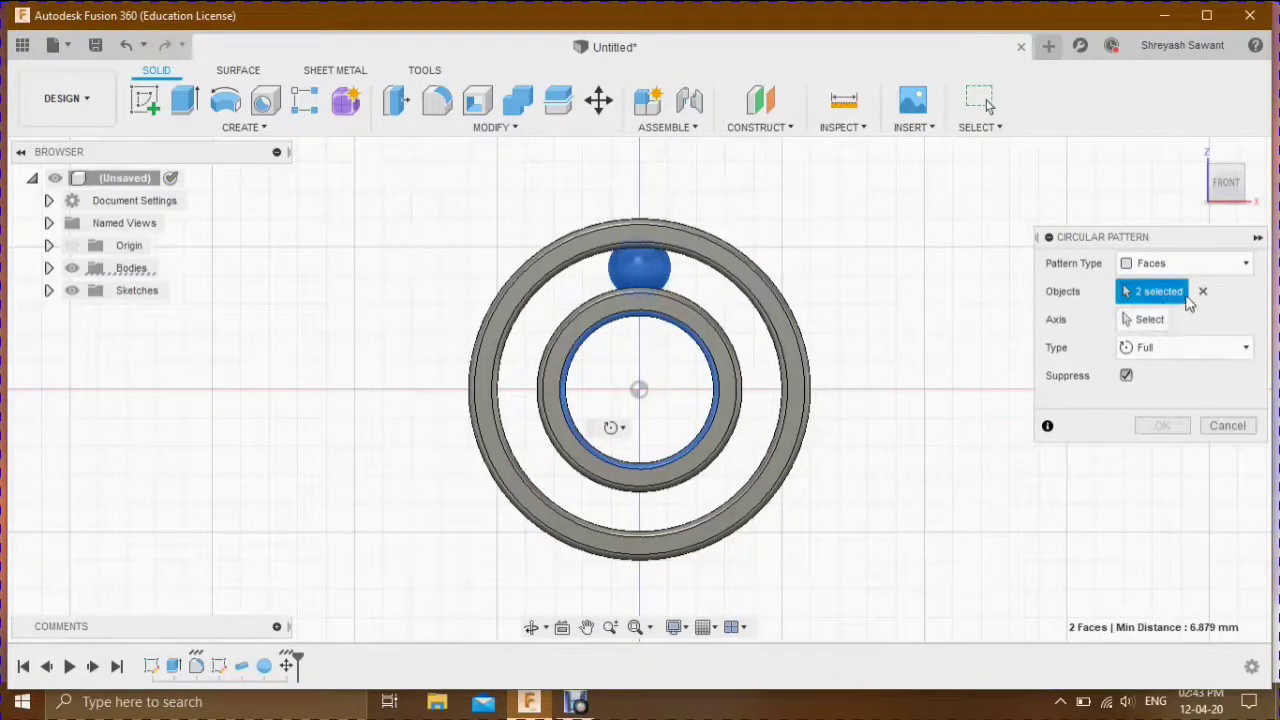
{"action": "left_click", "coordinate": [1202, 291]}
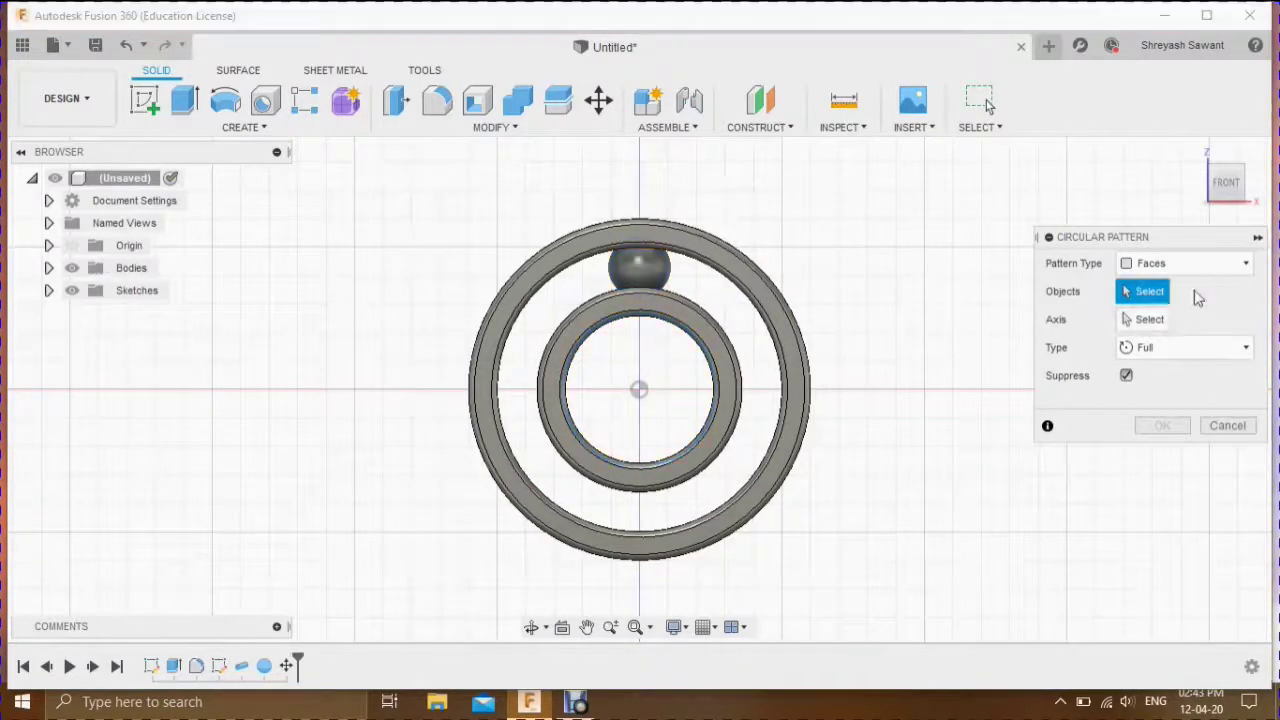
{"action": "left_click", "coordinate": [638, 266]}
{"action": "left_click", "coordinate": [1157, 319]}
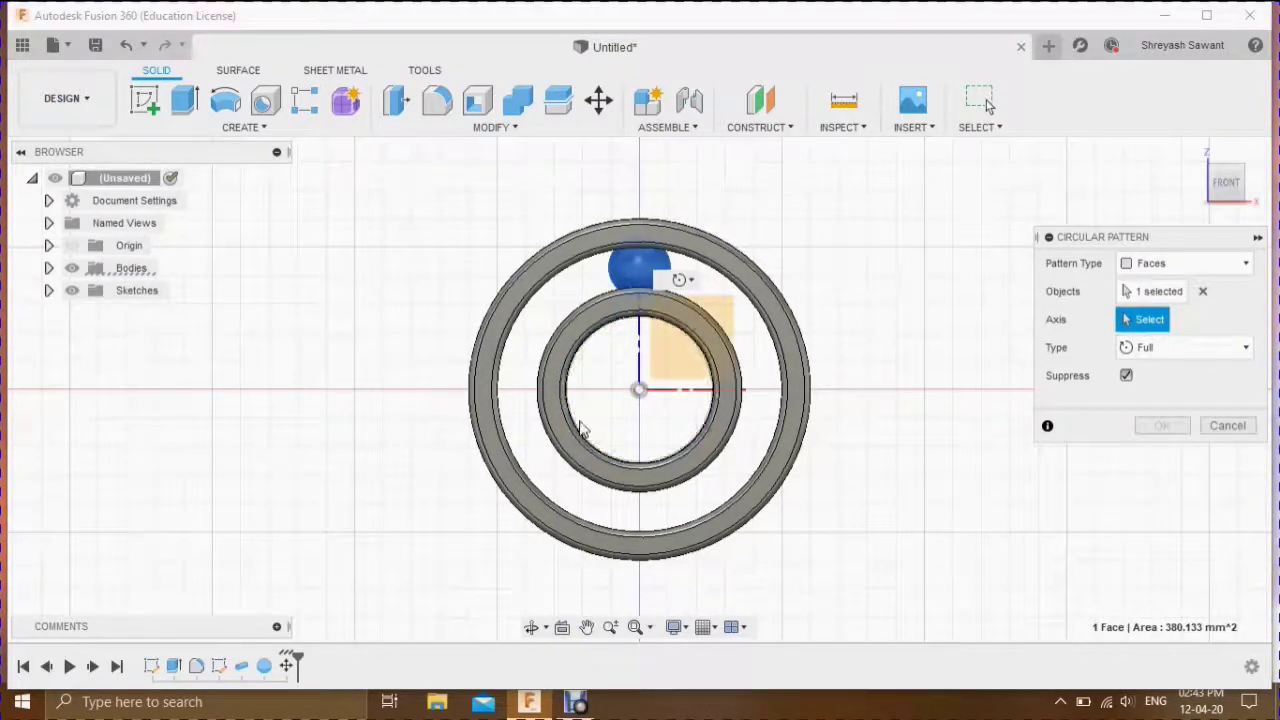
{"action": "left_click", "coordinate": [565, 425]}
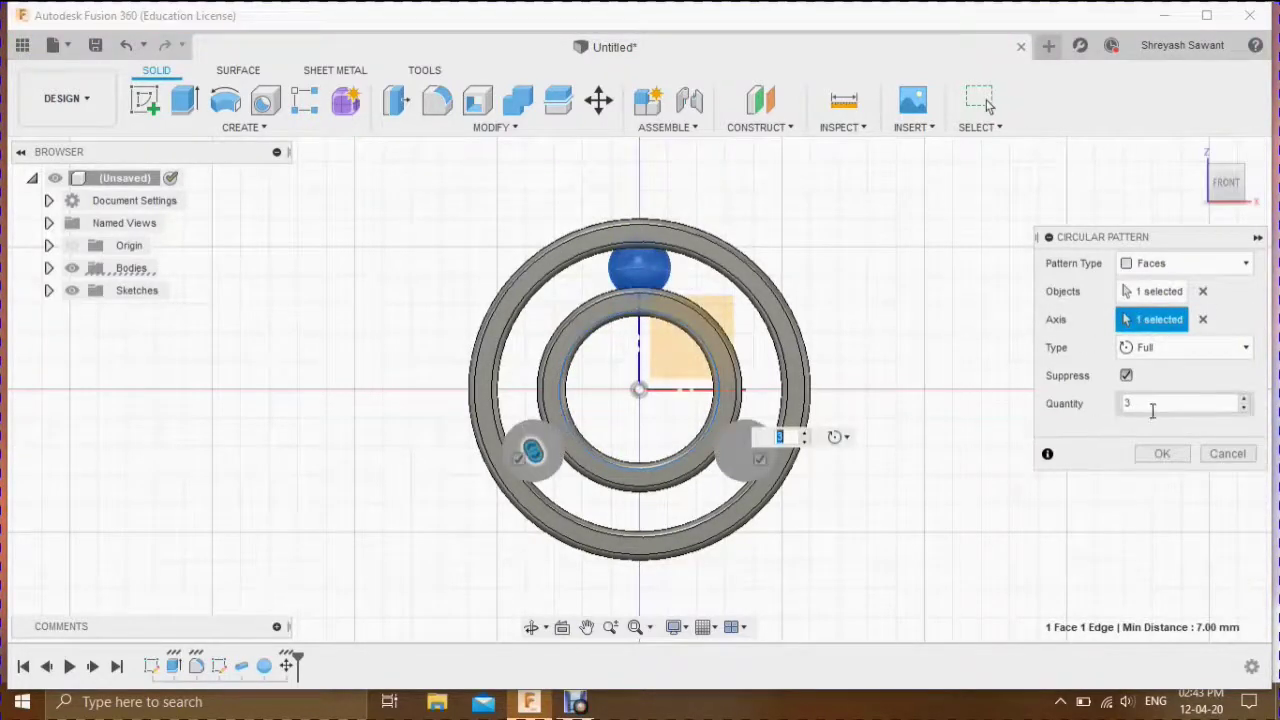
{"action": "type", "text": "8"}
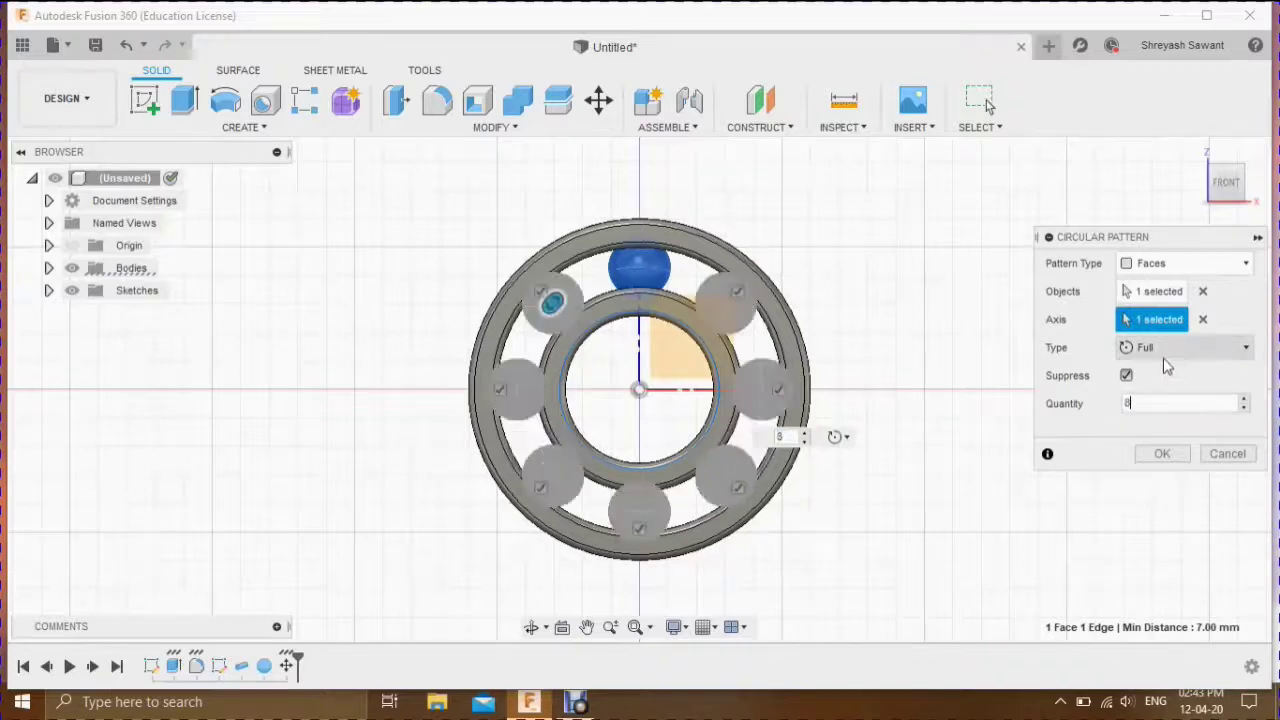
{"action": "left_click", "coordinate": [1170, 456]}
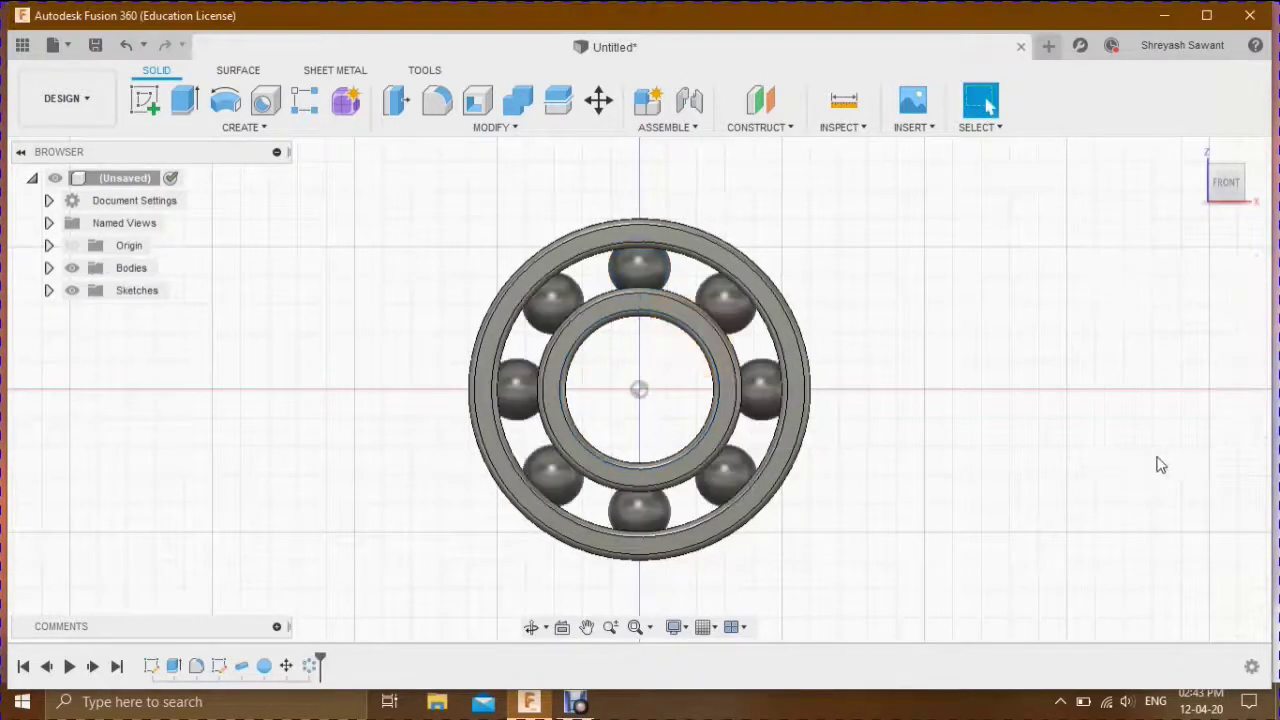
Orbit the bearing to a tilted view showing the eight balls between the races
{"action": "left_click", "coordinate": [530, 627]}
{"action": "mouse_move", "coordinate": [826, 403]}
{"action": "left_mouse_down"}
{"action": "mouse_move", "coordinate": [840, 409]}
{"action": "mouse_move", "coordinate": [837, 437]}
{"action": "mouse_move", "coordinate": [906, 394]}
{"action": "left_mouse_up"}
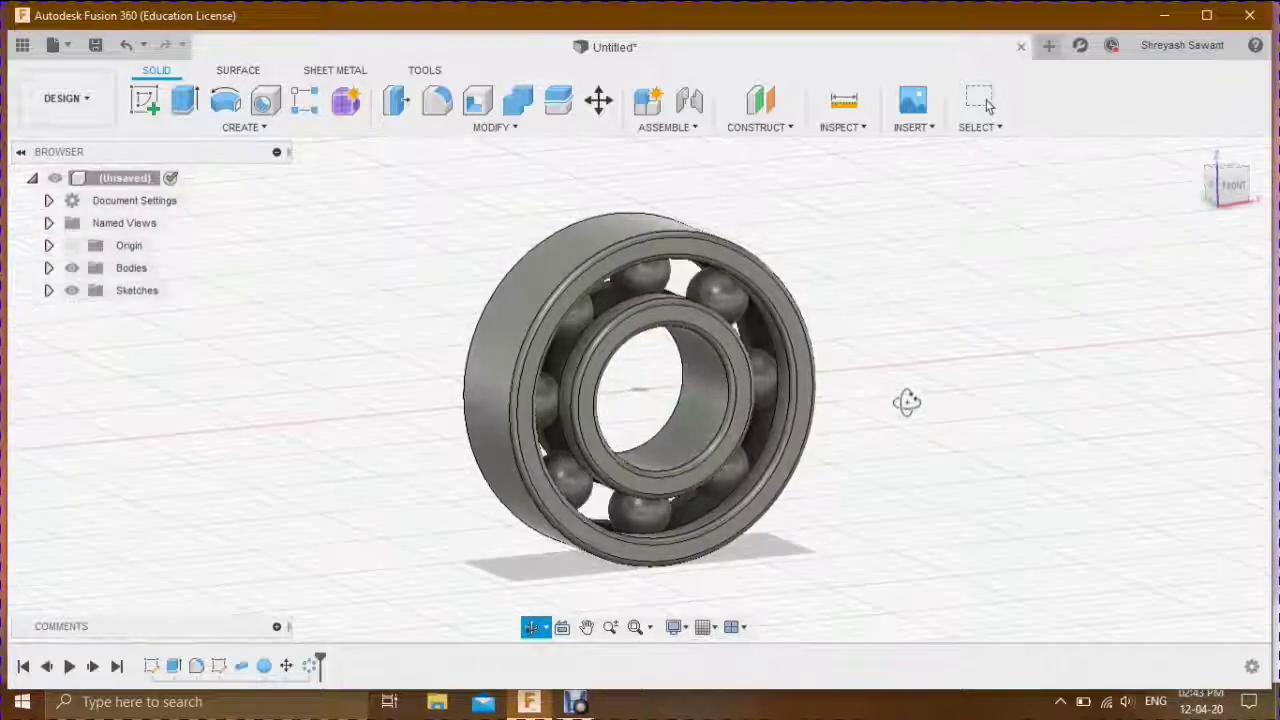